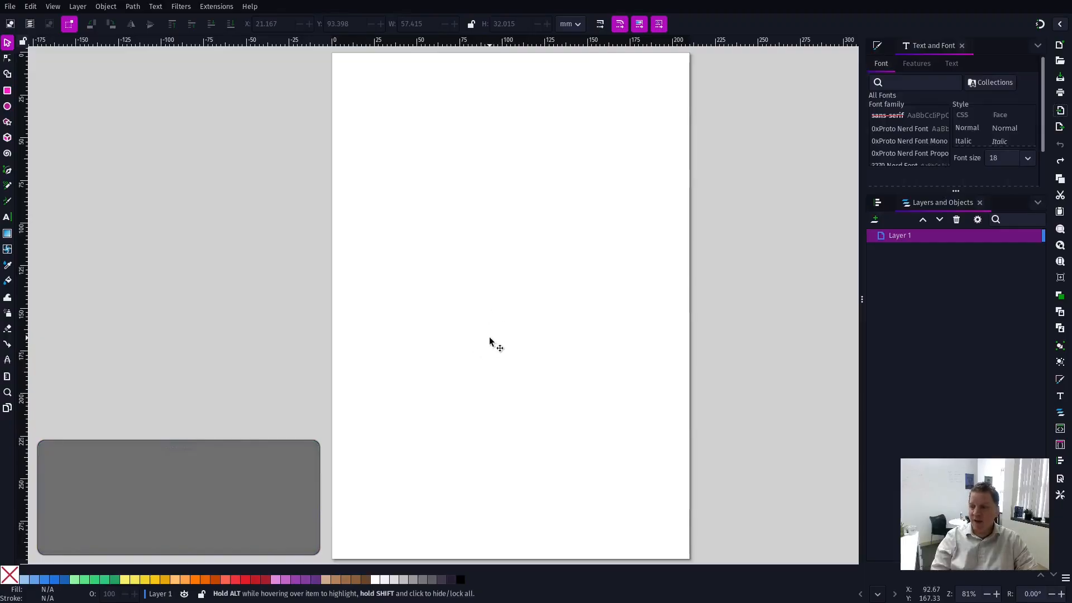
left_click_drag(489, 337, 572, 384)
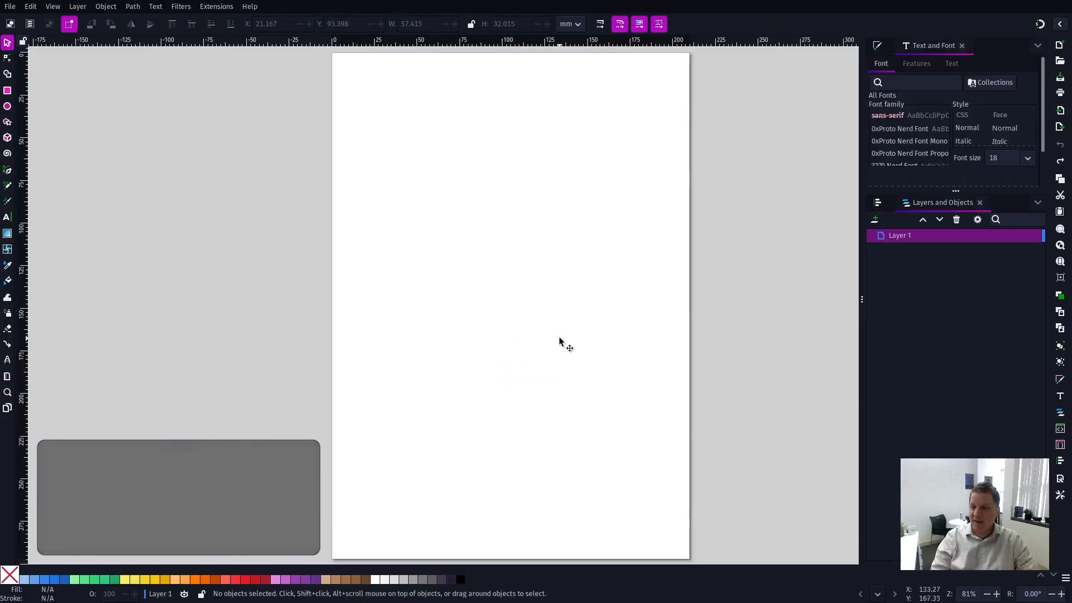
right_click(559, 337)
left_click(553, 310)
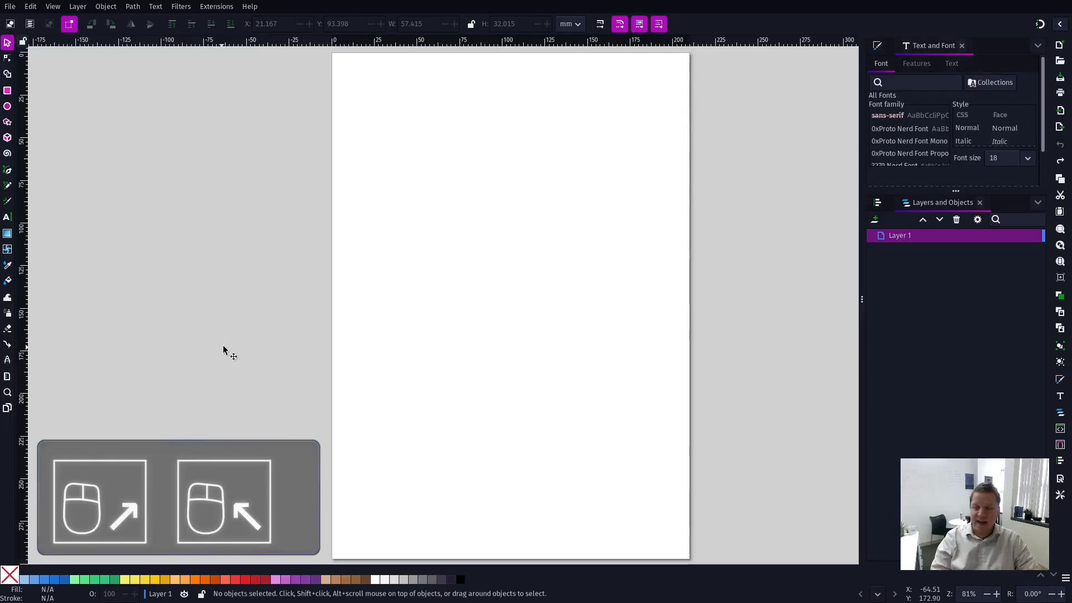
key("a")
key("s")
key("d")
key("f")
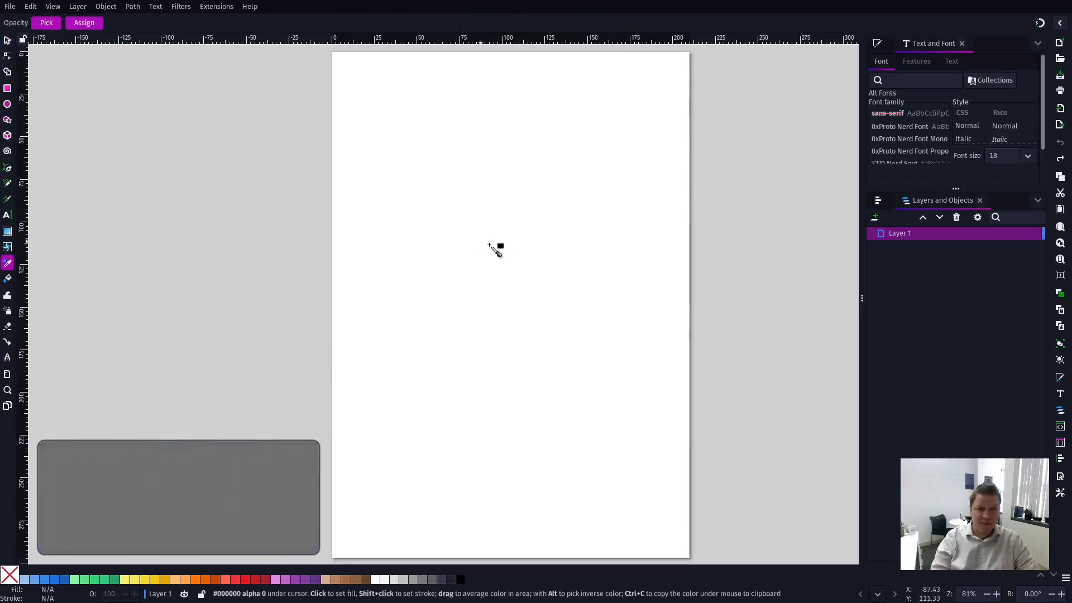
key("n")
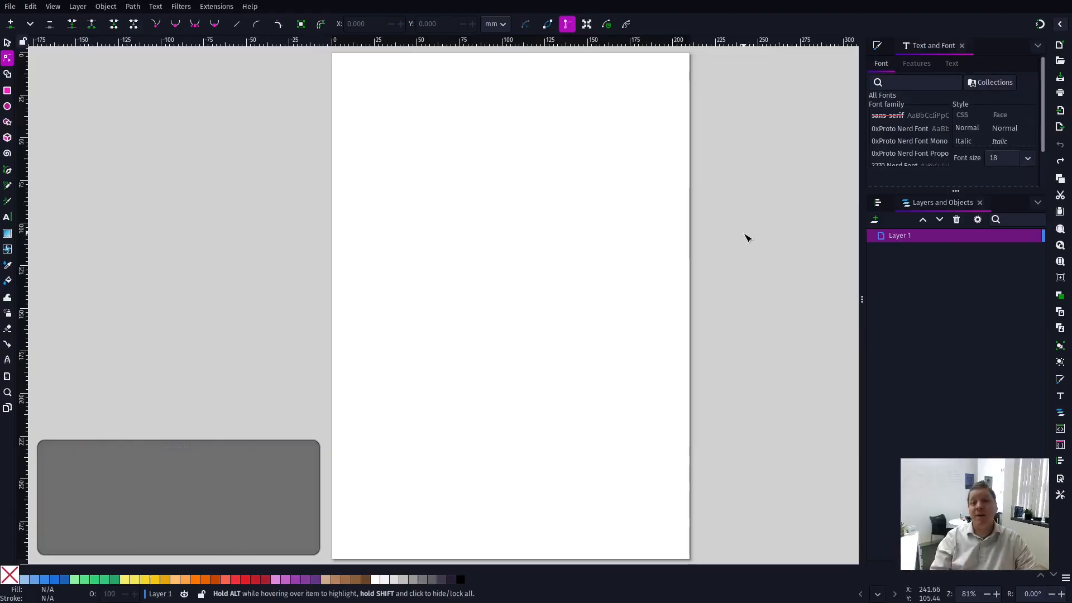
Step: Find figure2.svg in the Downloads folder by searching for svg, and import it as editable objects in the current file
left_click(1060, 110)
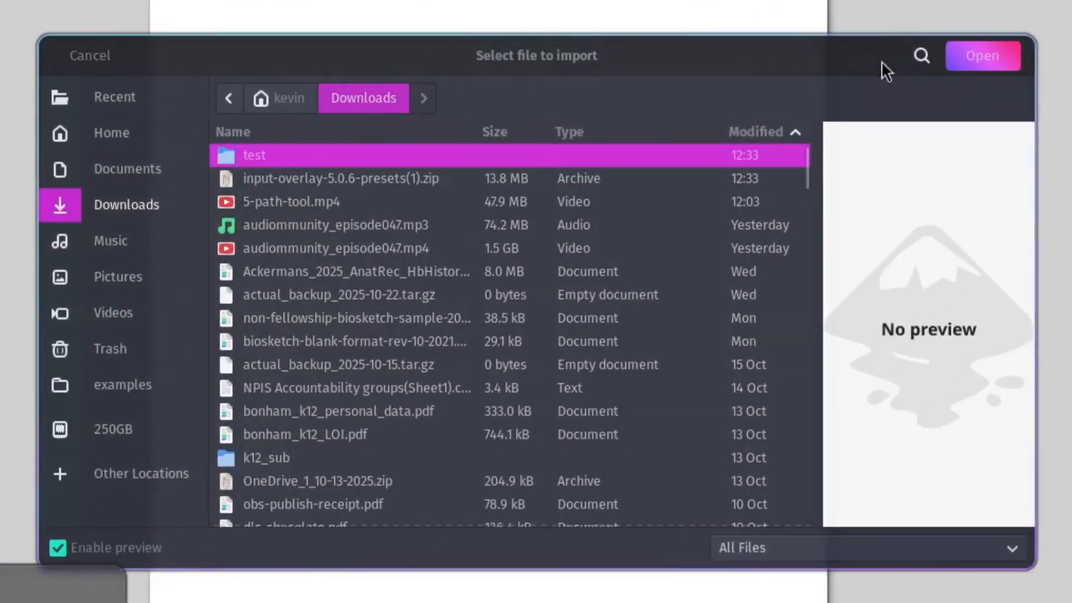
left_click(899, 70)
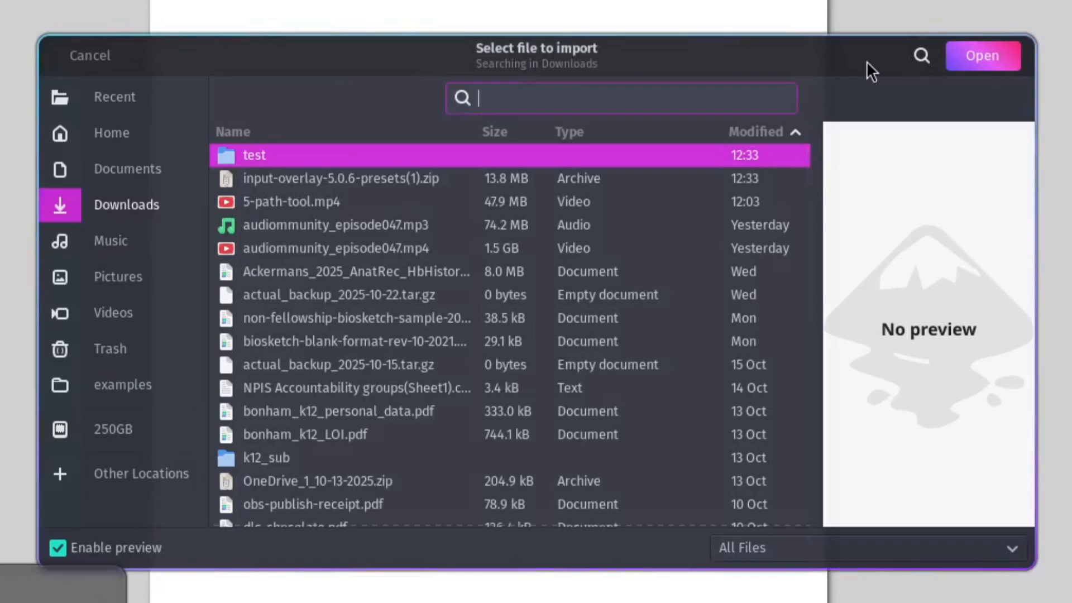
type("svg")
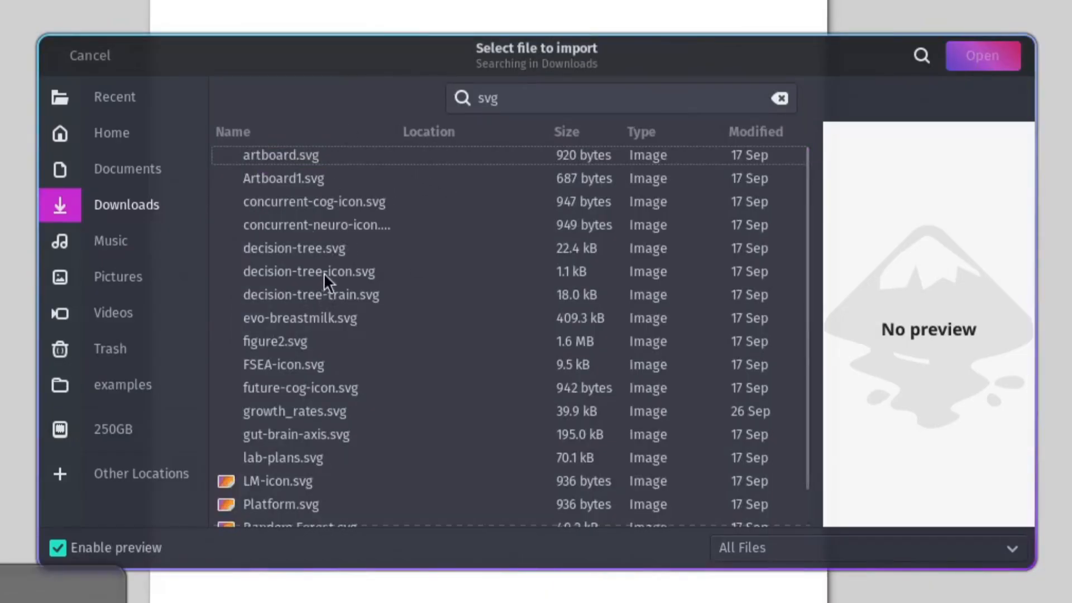
left_click(316, 340)
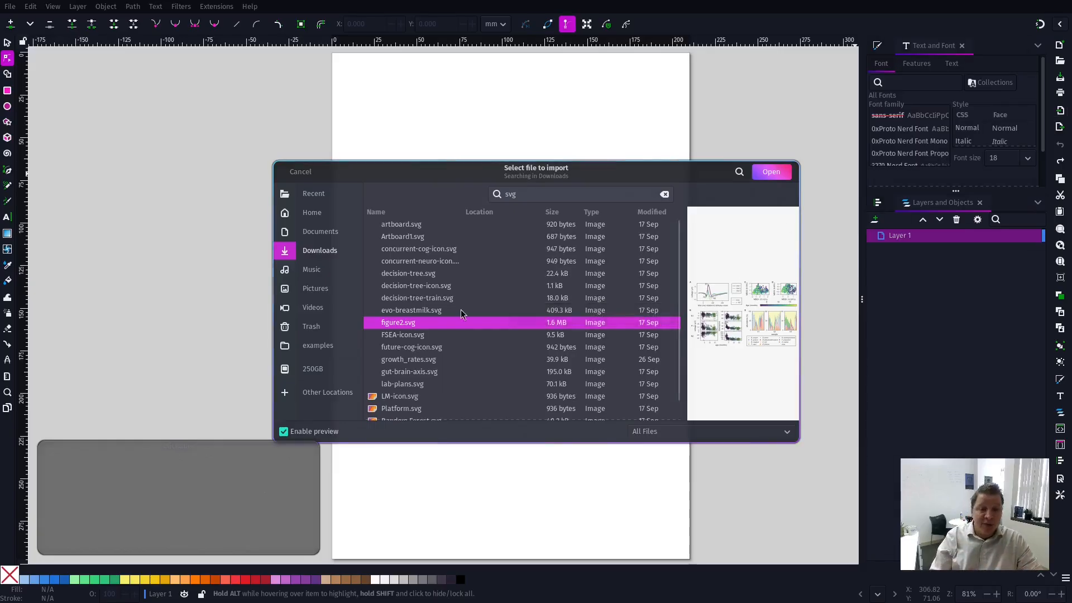
left_click(770, 173)
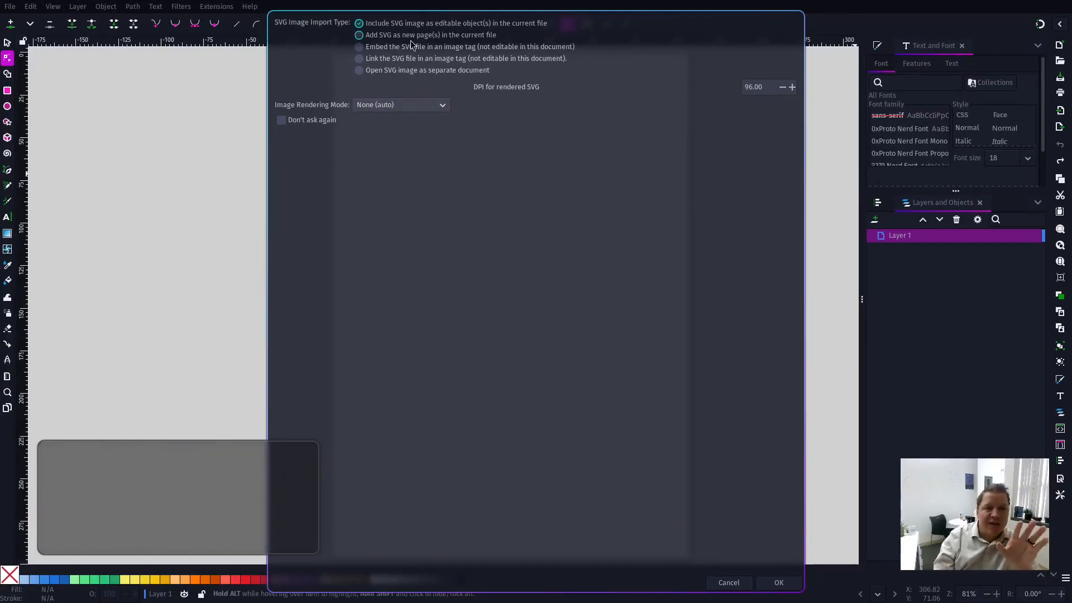
left_click(780, 582)
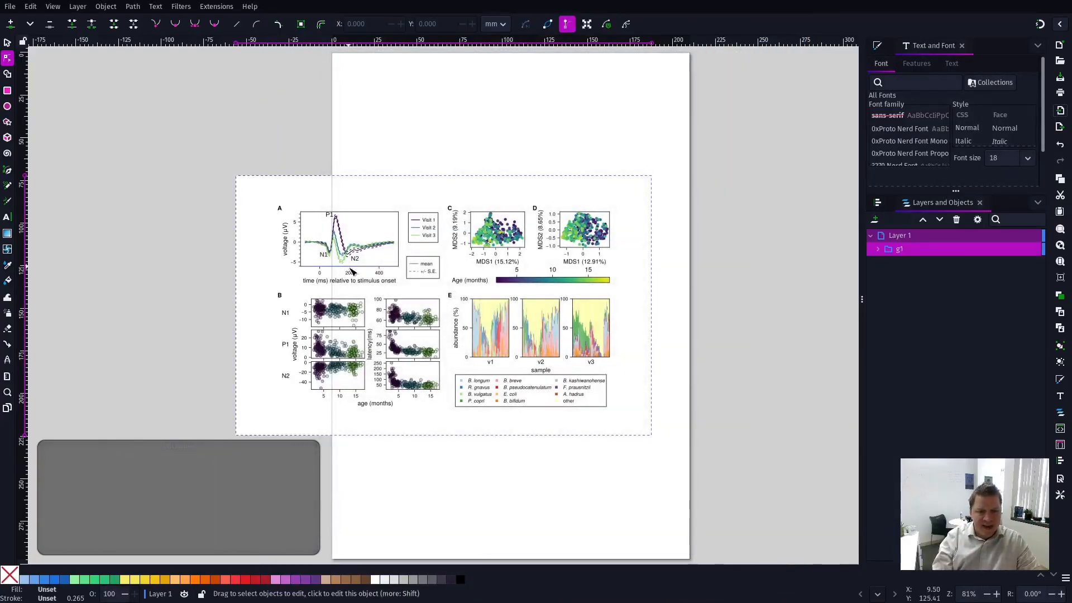
key("Escape")
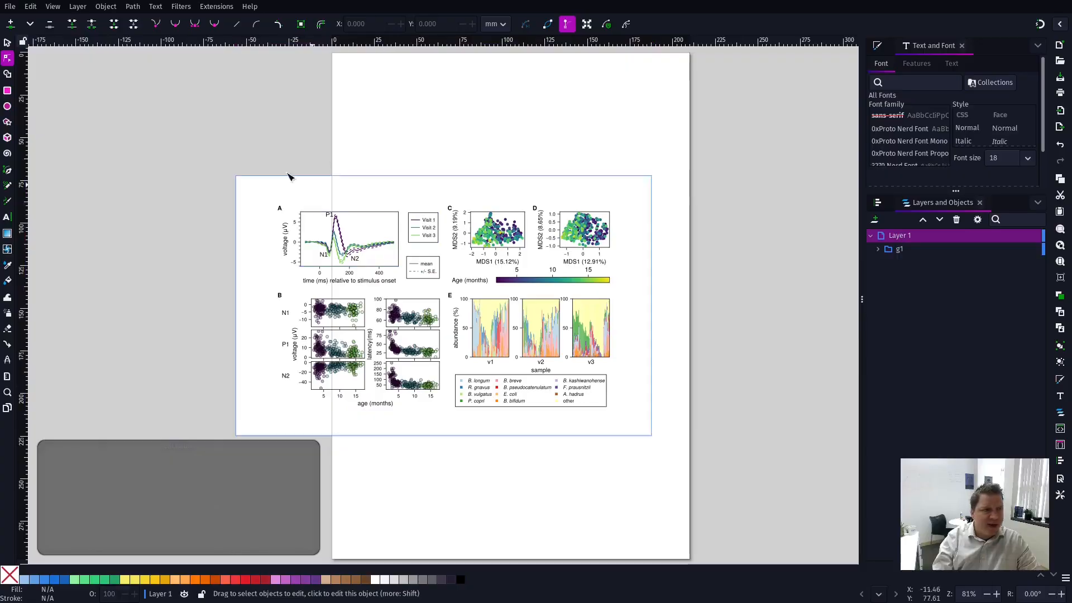
Step: Move the imported figure off the page into the empty canvas on its left, to about X -254 mm, Y 20 mm
left_click(7, 42)
left_click_drag(412, 220, 95, 163)
scroll(243, 204, "right", 3)
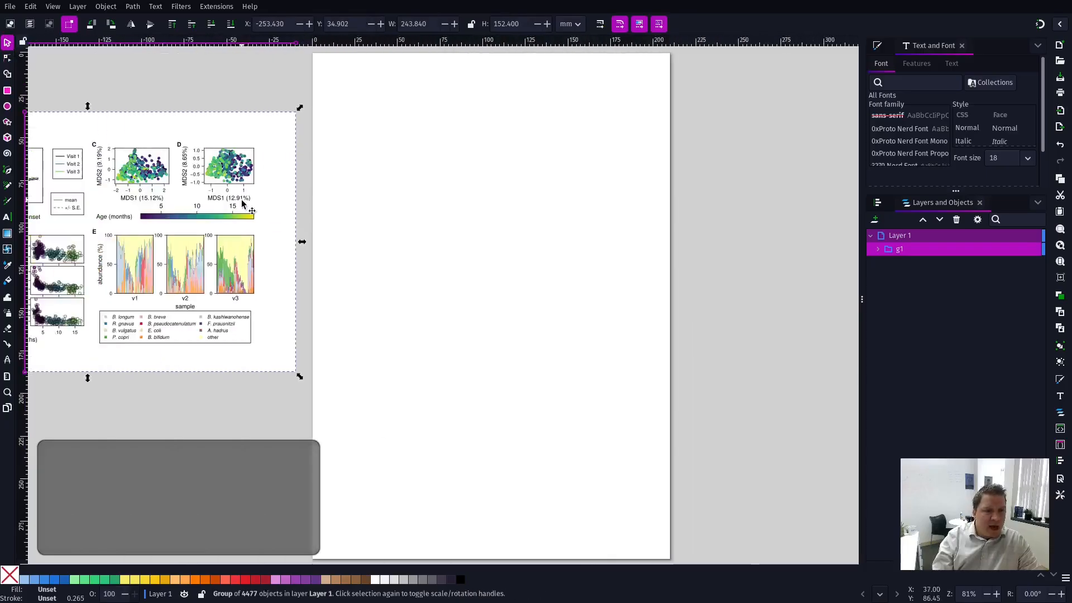
scroll(246, 206, "left", 6)
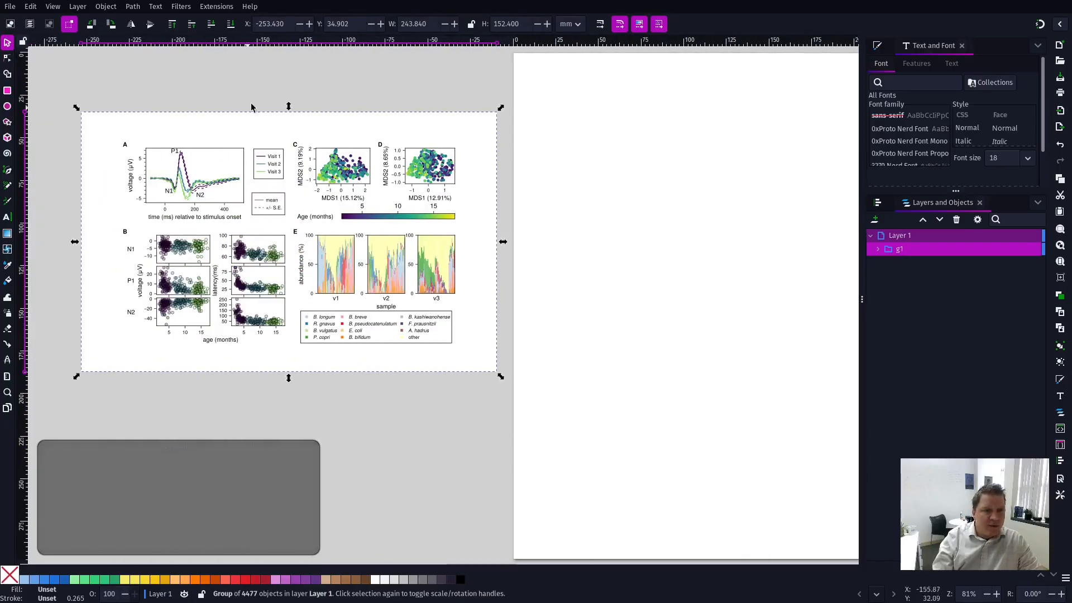
left_click(249, 170)
left_click_drag(250, 169, 248, 144)
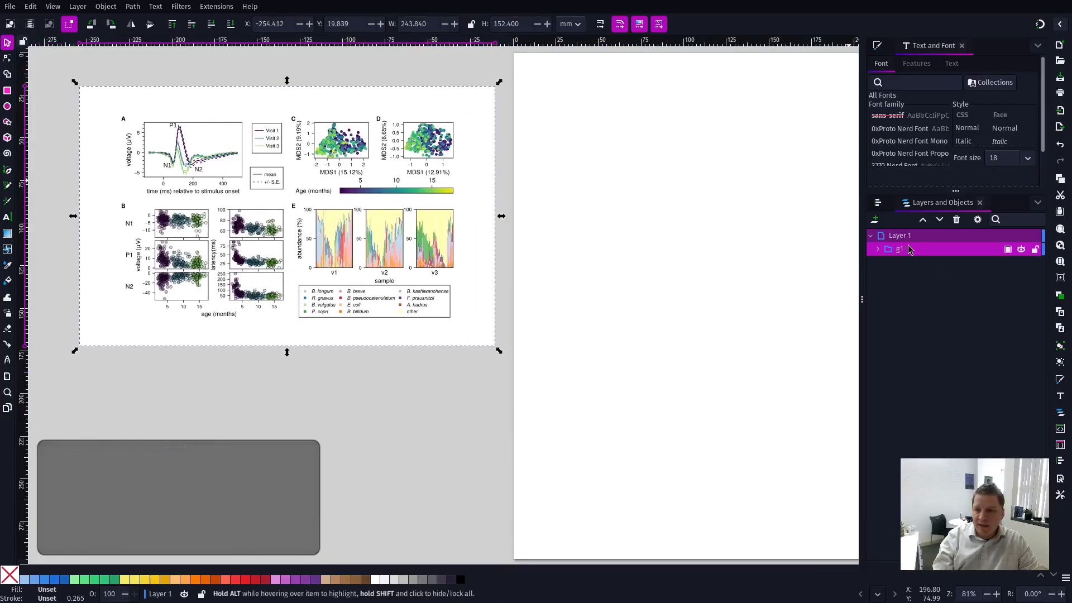
Step: Expand the imported figure's group in the object list and examine the paths and subgroups it contains
left_click(879, 253)
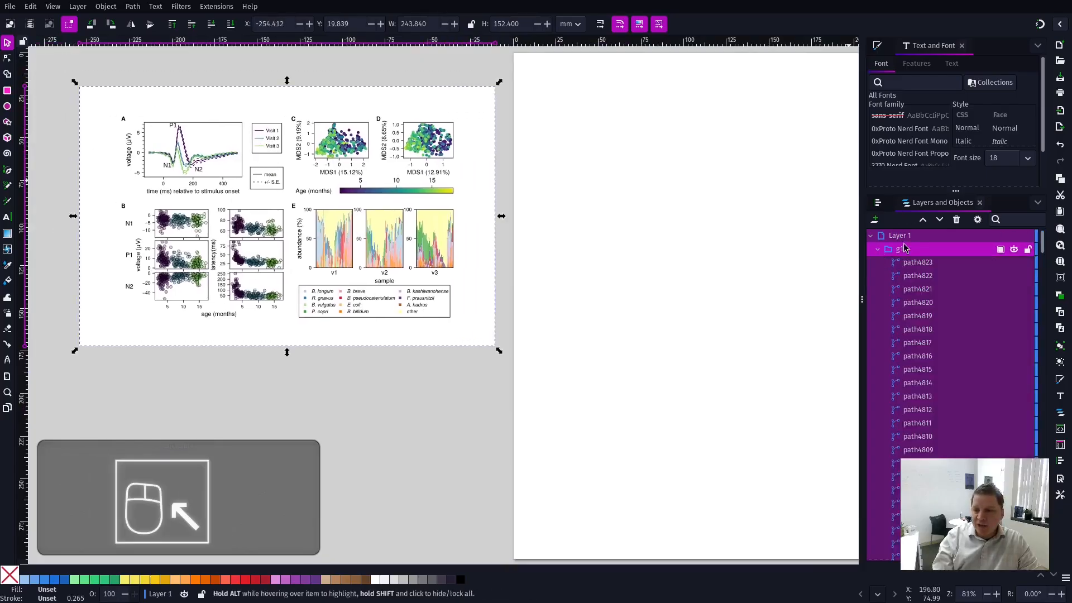
scroll(924, 279, "down", 3)
scroll(926, 285, "down", 5)
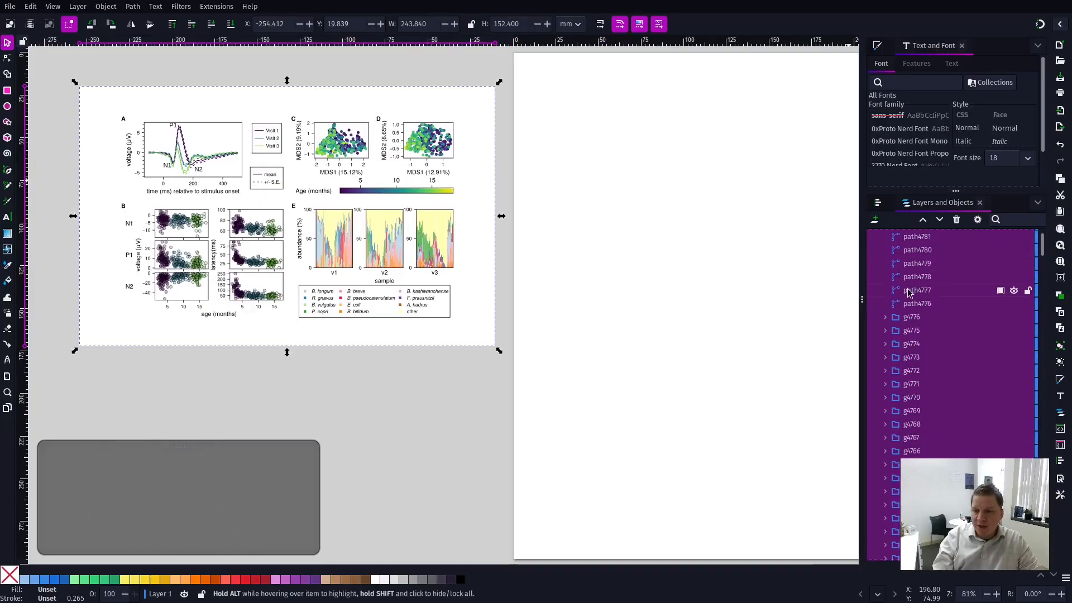
scroll(893, 312, "up", 5)
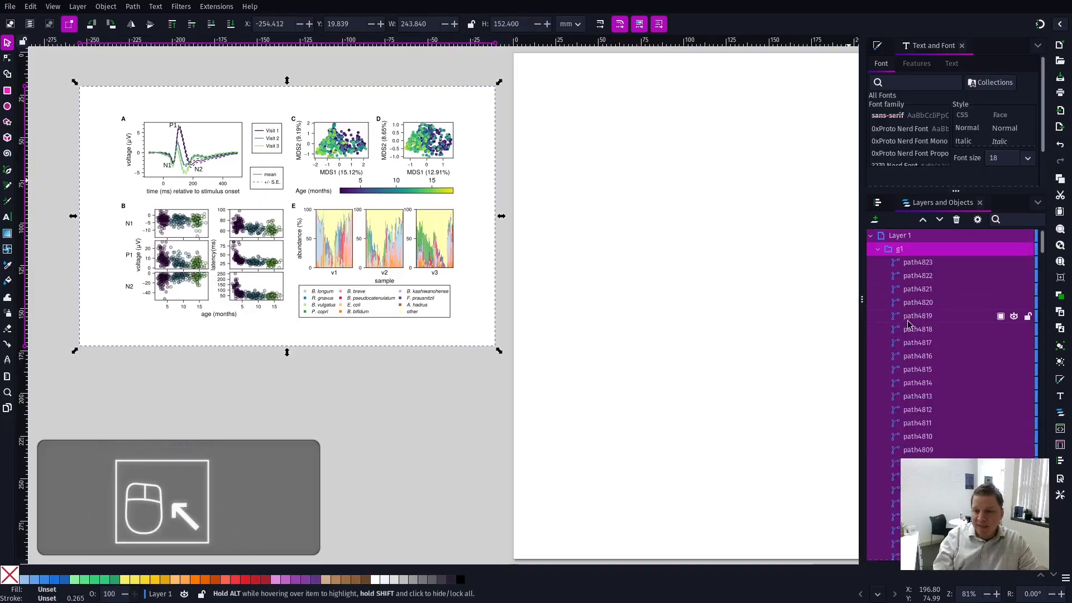
scroll(907, 279, "down", 8)
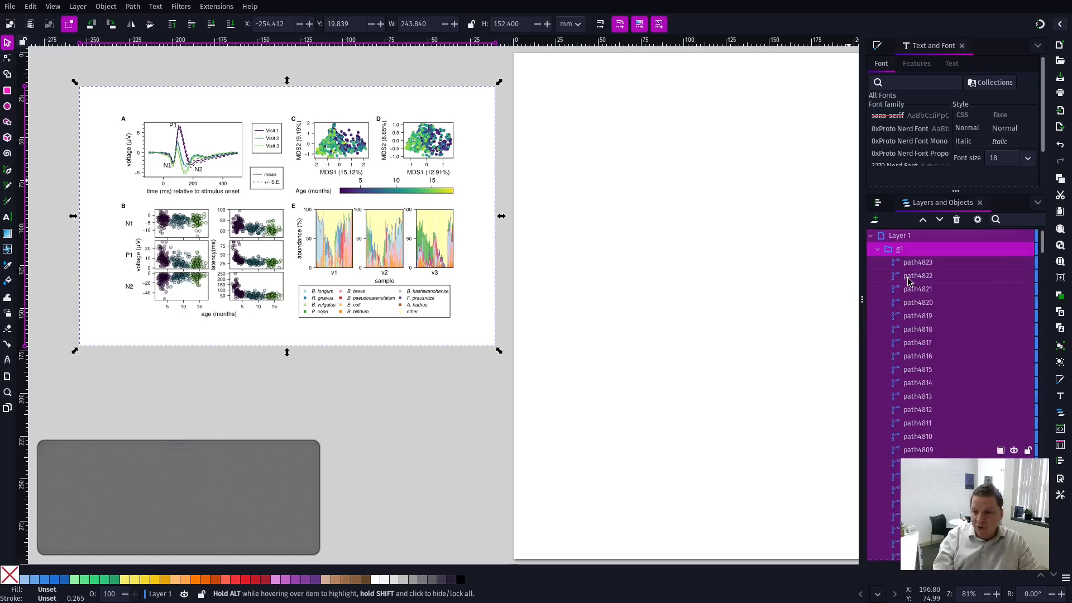
scroll(907, 335, "up", 3)
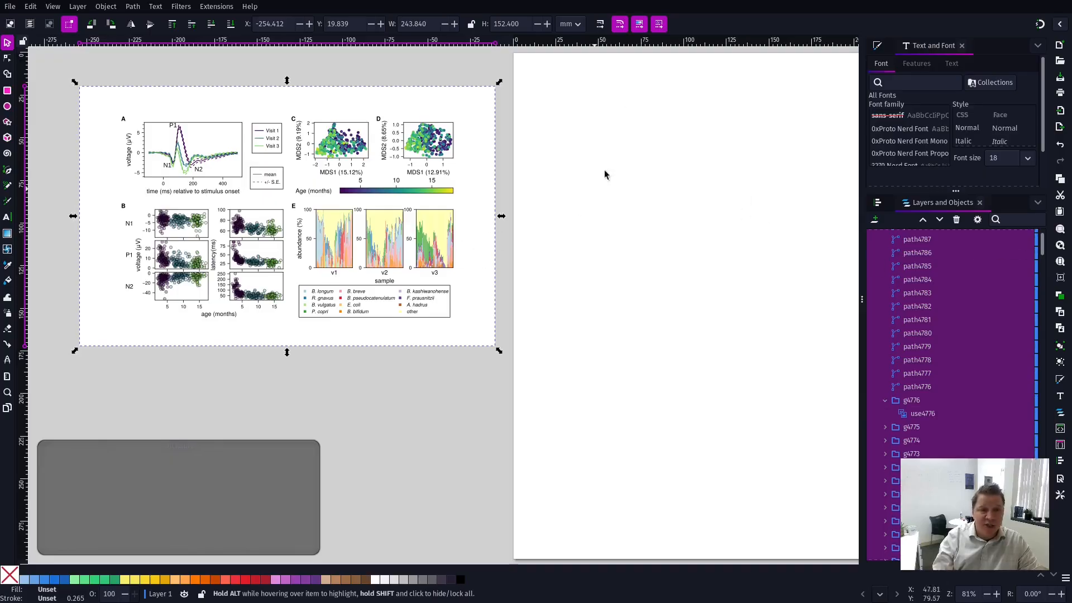
Step: Enter the imported group, pull its large white background rectangle away from the plots and delete it
double_click(327, 111)
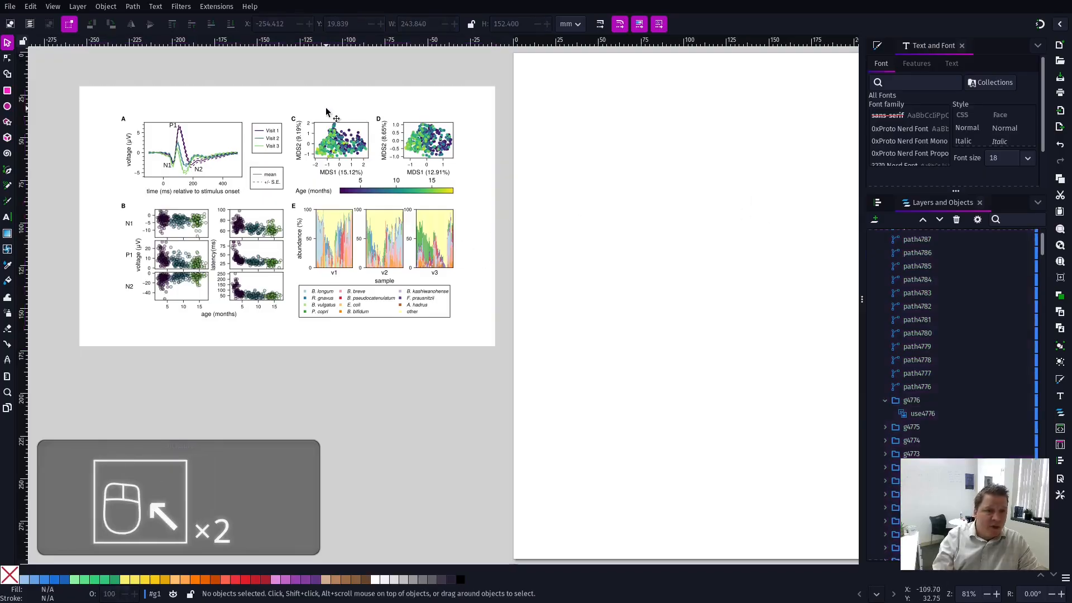
left_click_drag(312, 112, 725, 132)
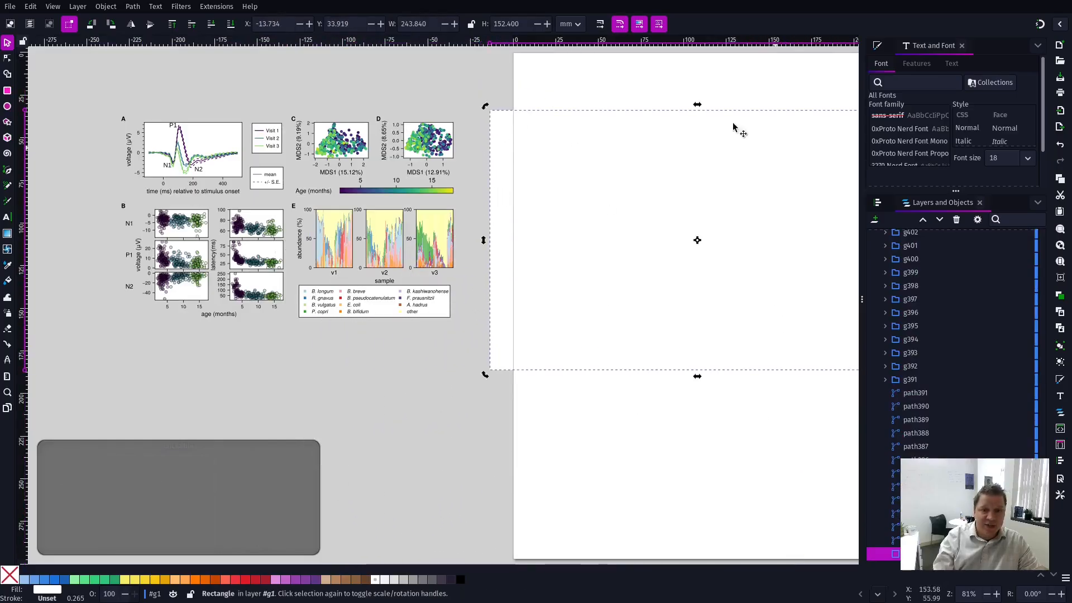
key("Delete")
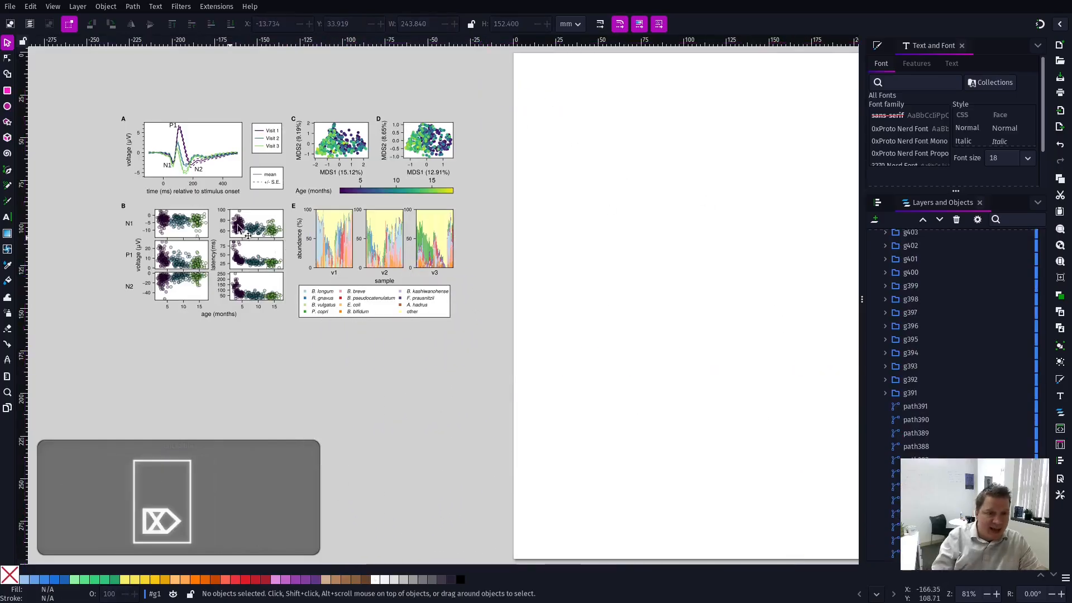
Step: Select the white plot background of panel A and undo the last change to it
left_click(213, 142)
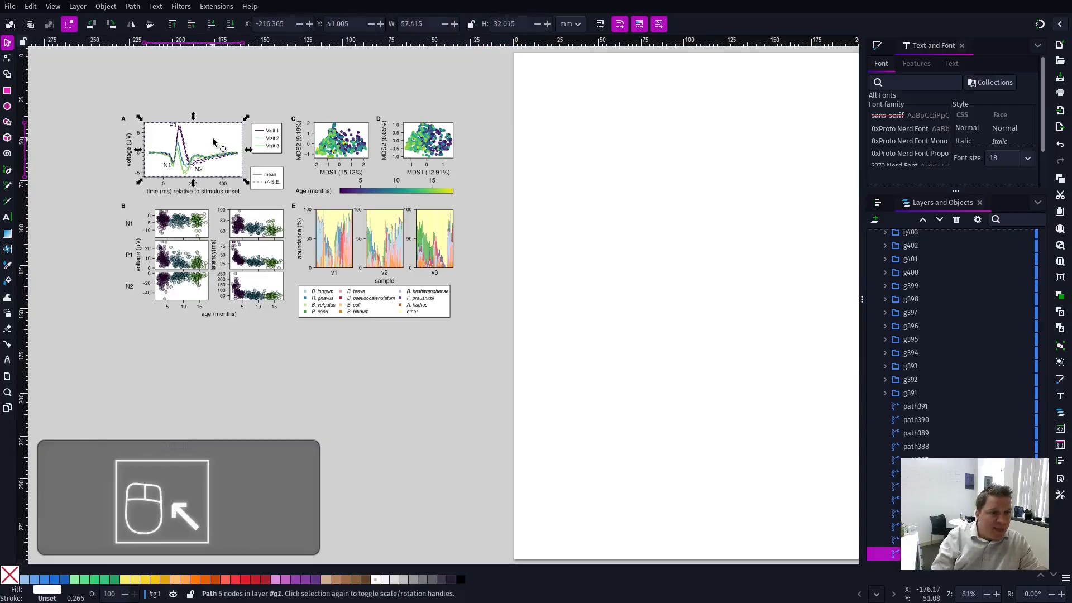
left_click(184, 143)
key("ctrl+z")
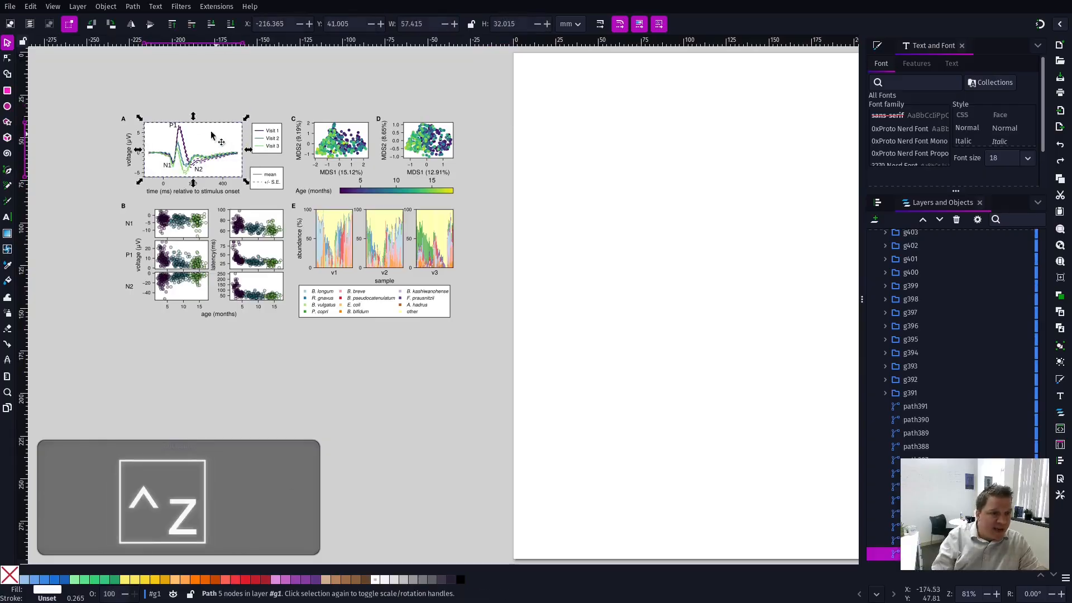
Step: Open panel A's upper dashed Visit 1 curve for node editing and pull two nodes of its falling flank out to the right
scroll(213, 137, "up", 4)
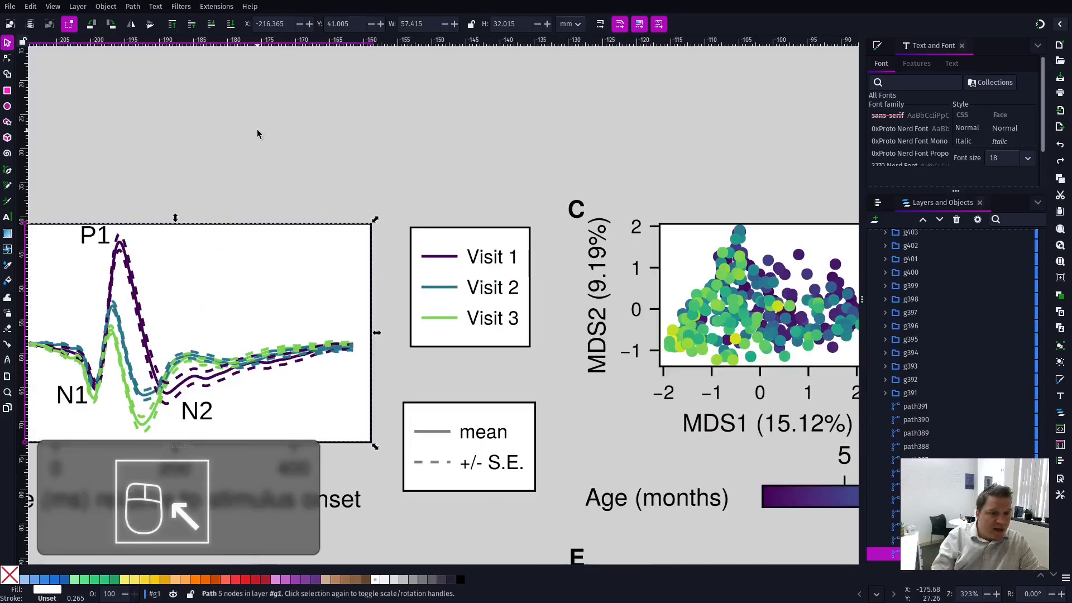
left_click(257, 134)
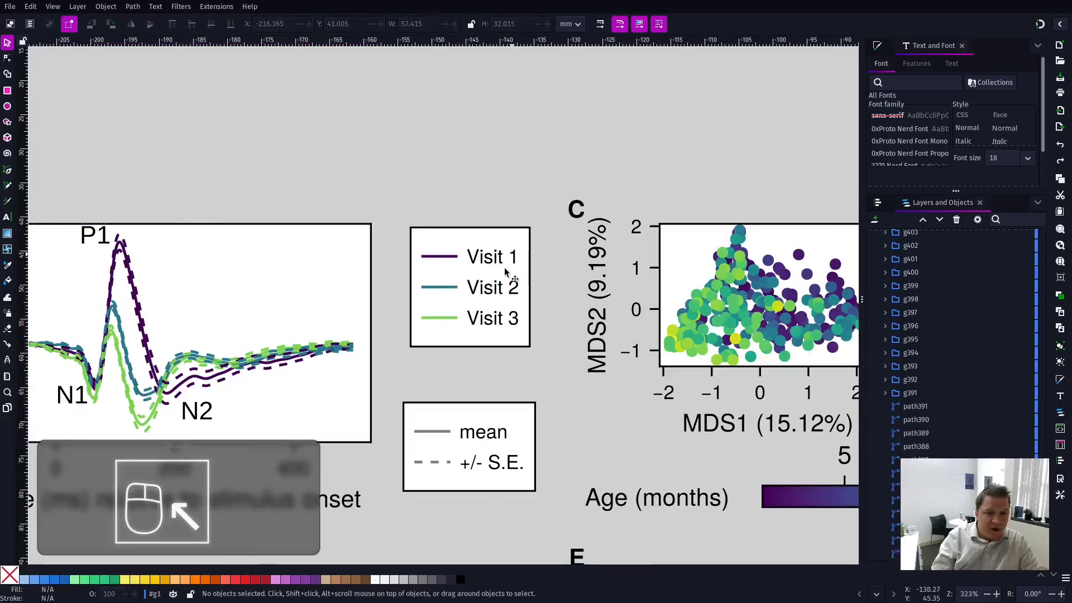
left_click(129, 279)
double_click(130, 277)
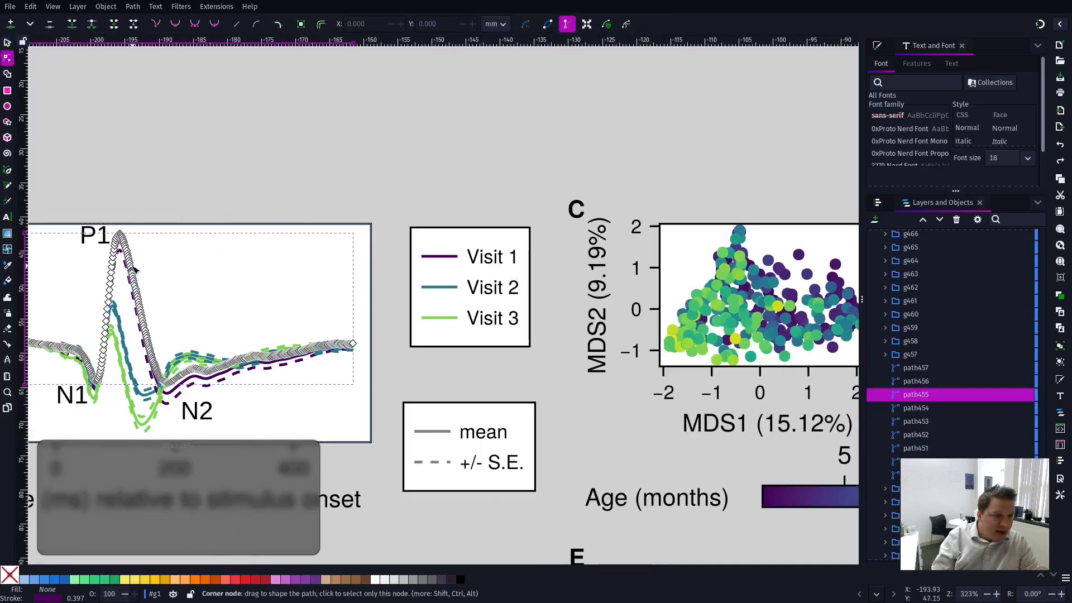
left_click(126, 293)
scroll(125, 293, "down", 5)
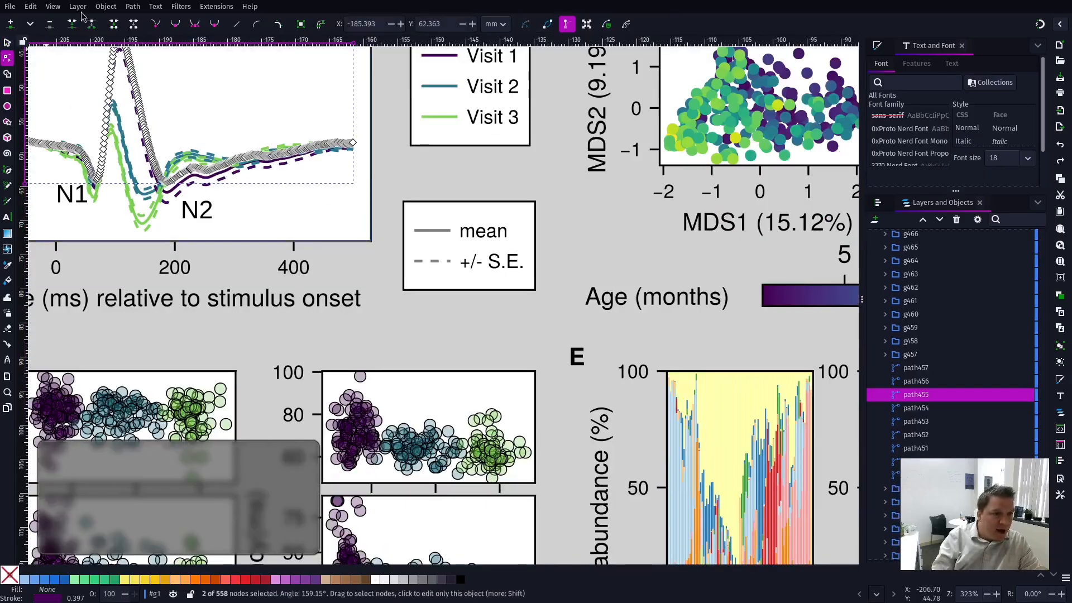
scroll(179, 168, "up", 4)
left_click_drag(146, 257, 213, 223)
left_click_drag(202, 266, 220, 265)
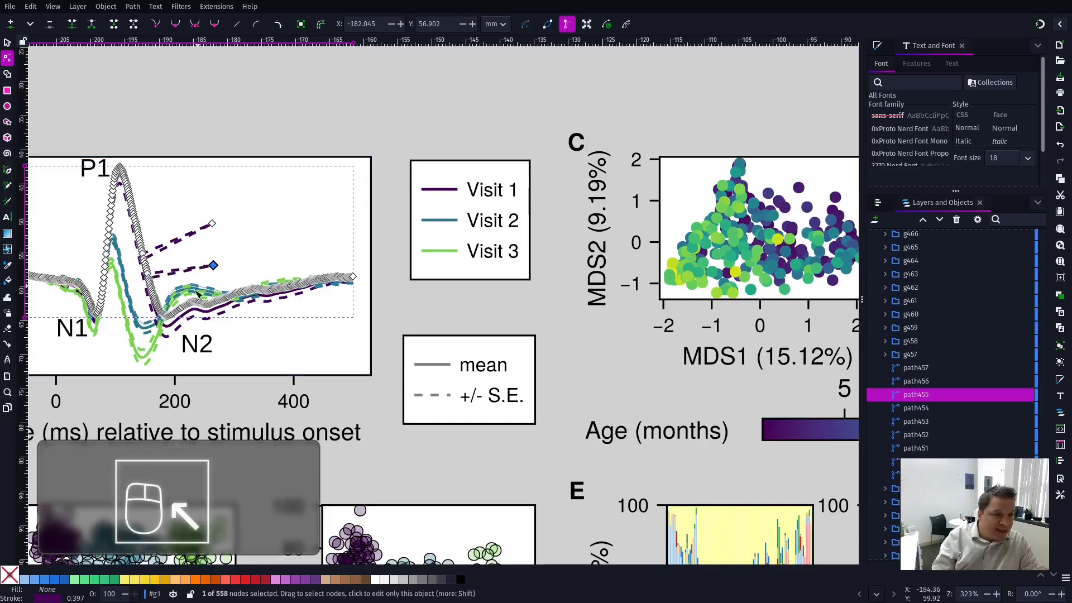
Step: Move the whole reshaped dashed curve out of panel A to above the plot, at about X -179 mm, Y 20 mm
key("s")
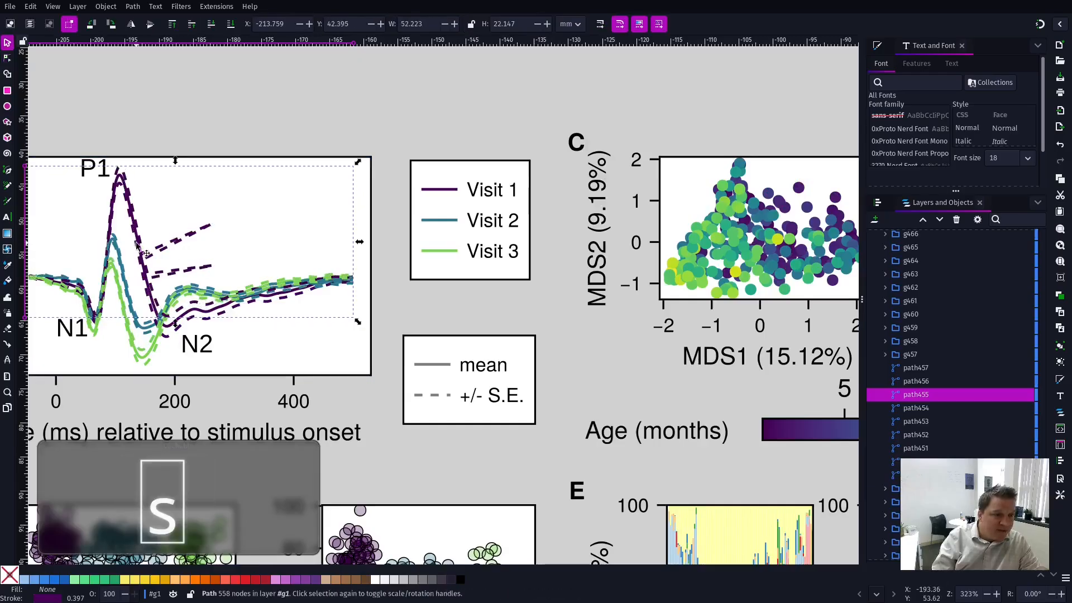
left_click_drag(137, 244, 374, 90)
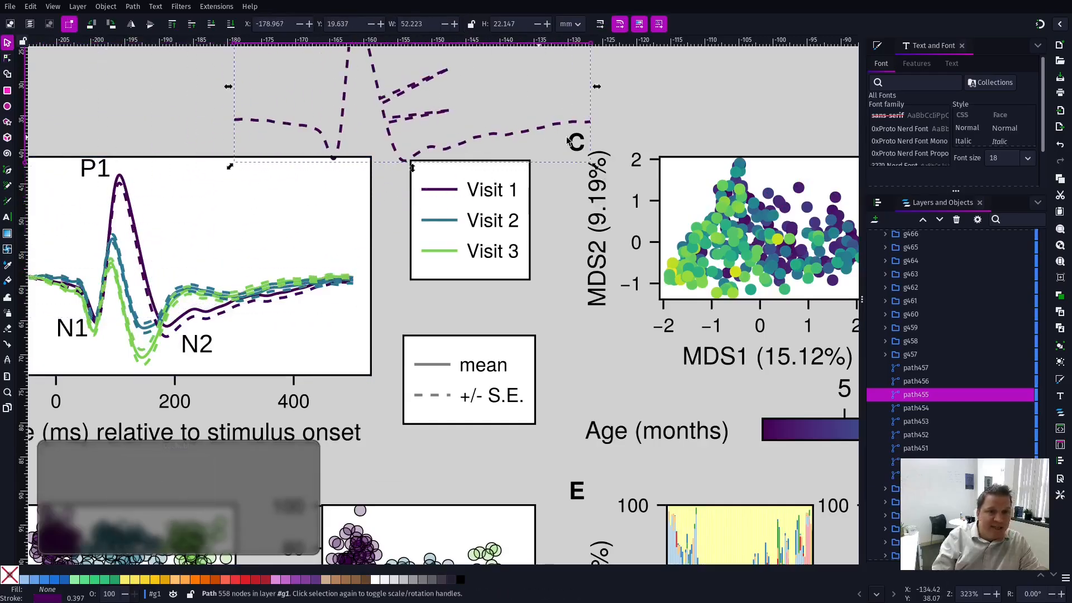
scroll(180, 71, "up", 9)
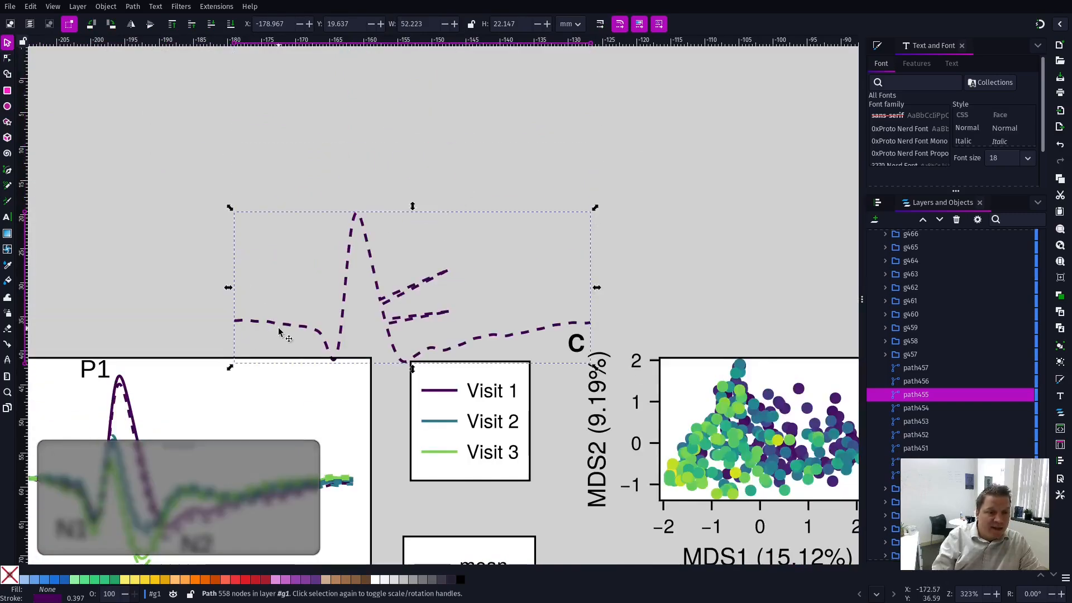
Step: Pull a node of the dashed curve's rising flank out to the left, and undo the last three changes
scroll(330, 327, "up", 2)
double_click(363, 344)
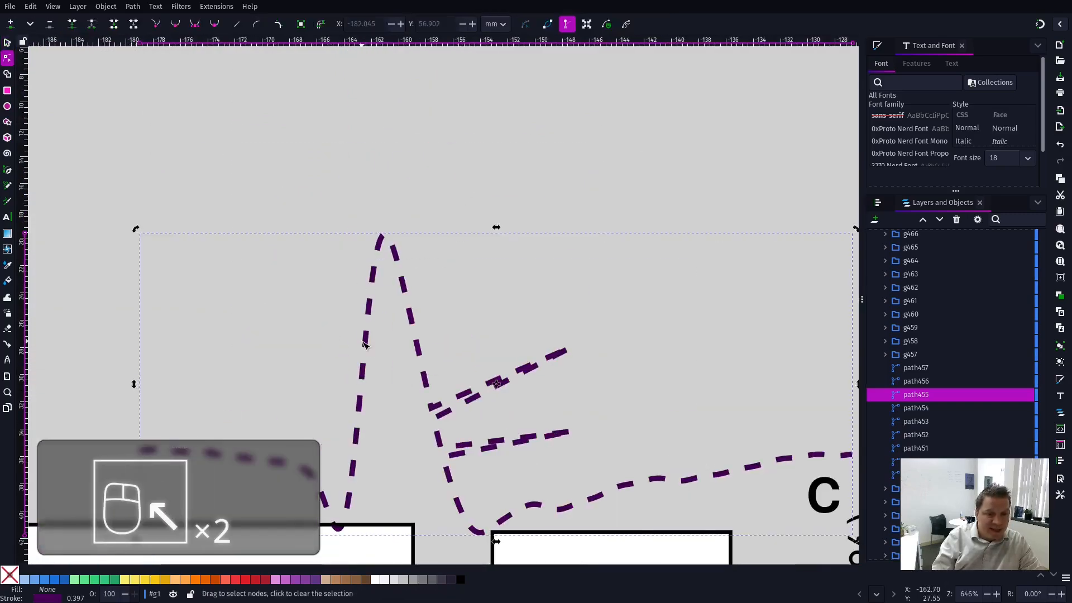
left_click_drag(361, 425, 270, 328)
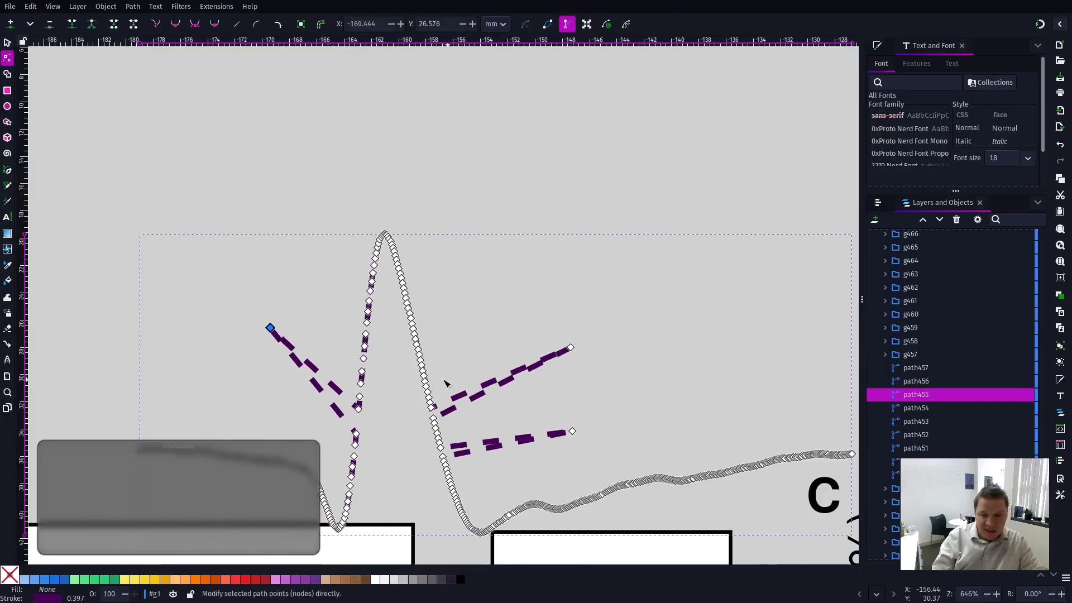
key("ctrl+z")
key("ctrl+z")
key("ctrl+z")
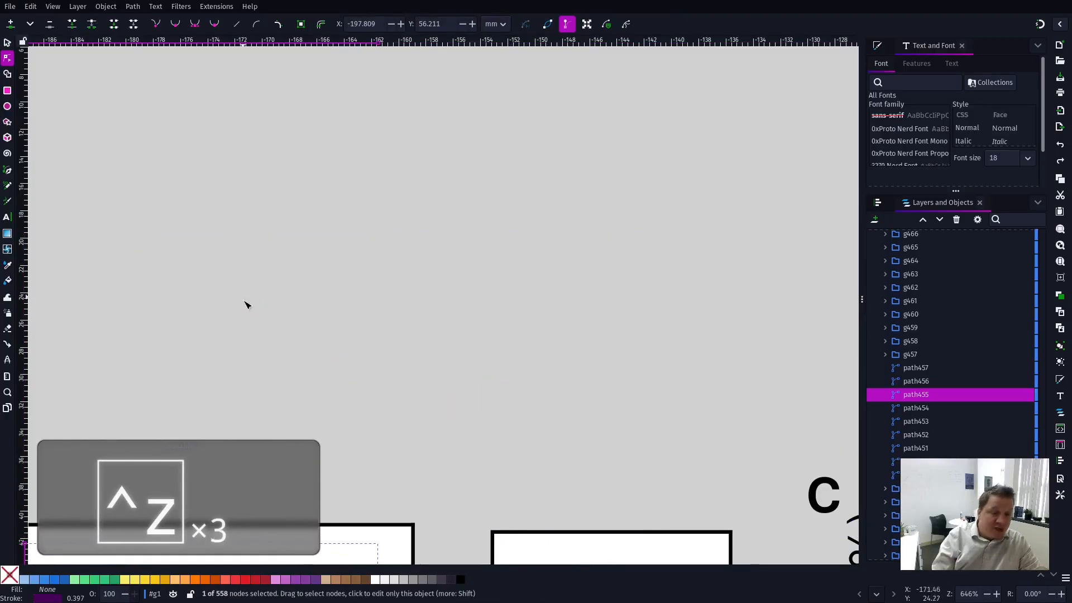
Step: Select the three dark purple outlier dots in the upper right of panel C's scatter plot for node editing
scroll(244, 302, "down", 7)
scroll(257, 299, "right", 1)
scroll(256, 298, "up", 9)
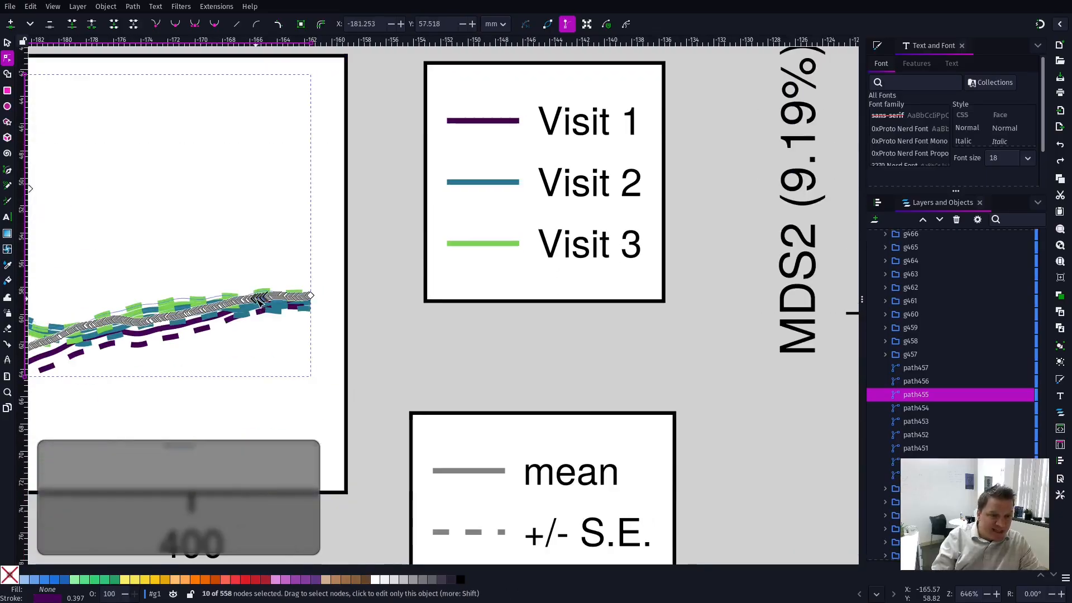
scroll(263, 299, "left", 2)
scroll(268, 296, "right", 15)
scroll(271, 296, "left", 20)
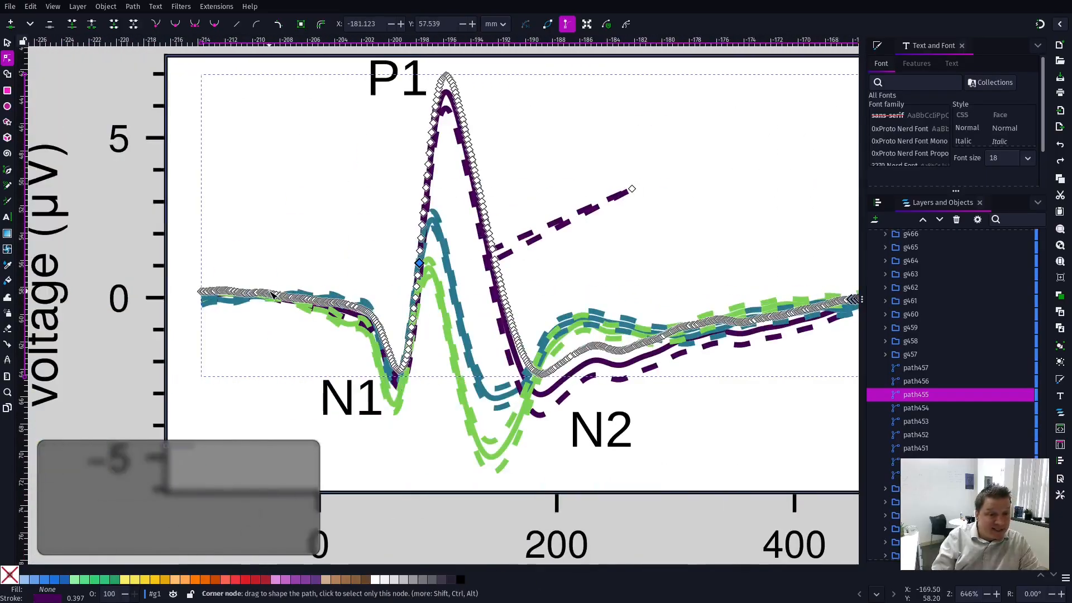
scroll(272, 294, "right", 20)
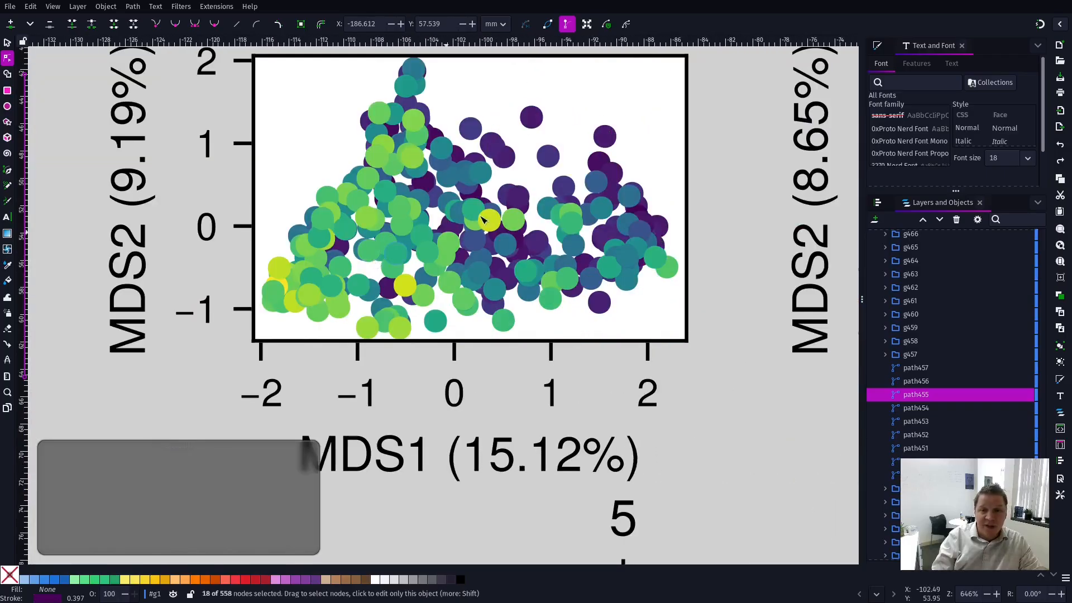
left_click(606, 136)
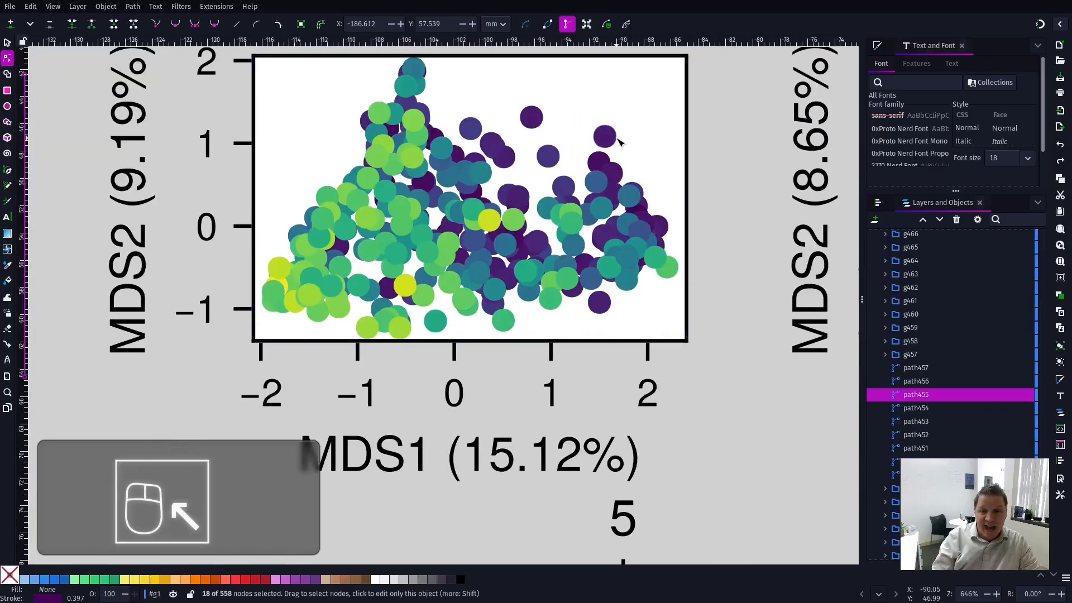
left_click(602, 165, "shift")
left_click(533, 118, "shift")
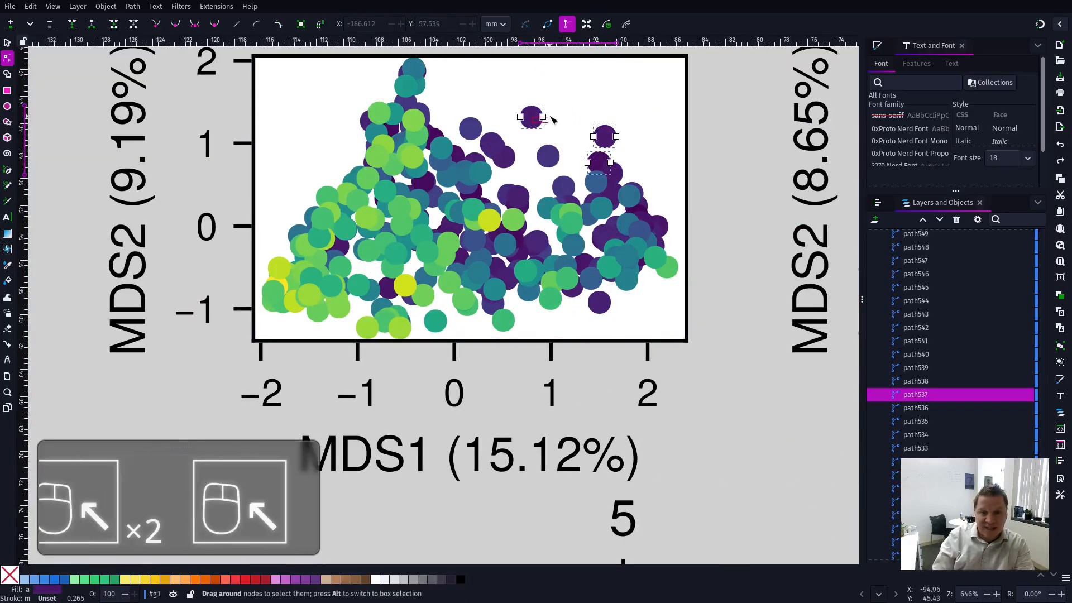
left_click(546, 118)
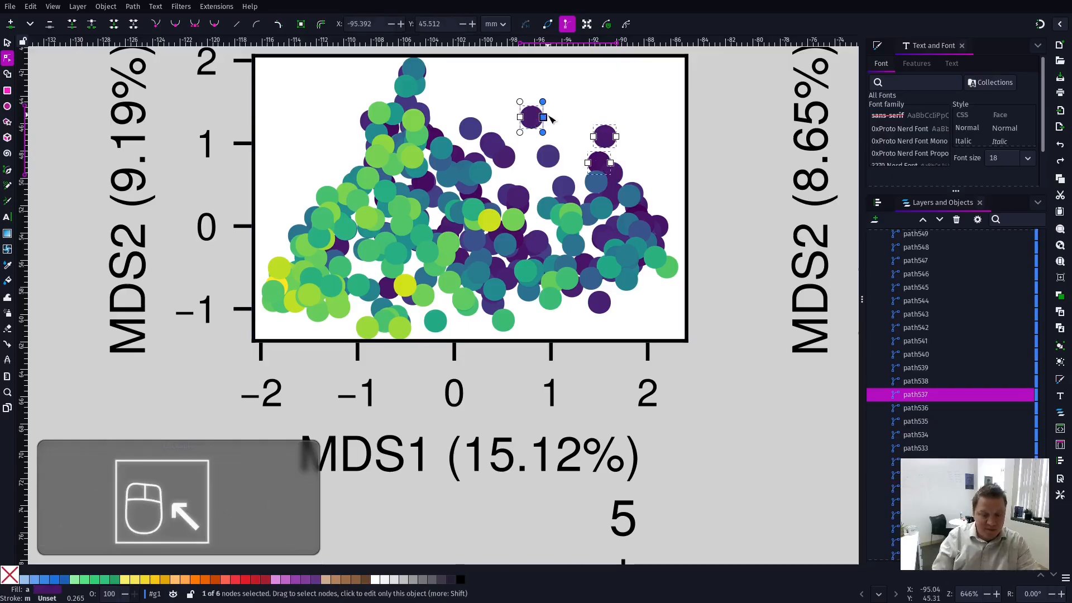
Step: Move the three selected dots together to about X -92 mm, Y 41 mm in panel C, and undo the move
key("a")
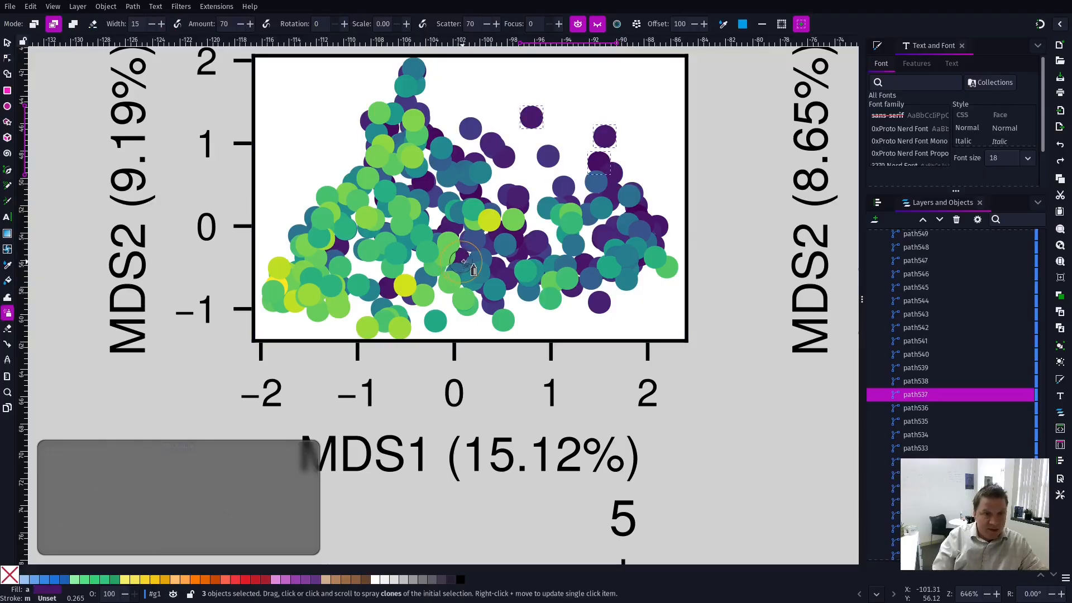
left_click(8, 43)
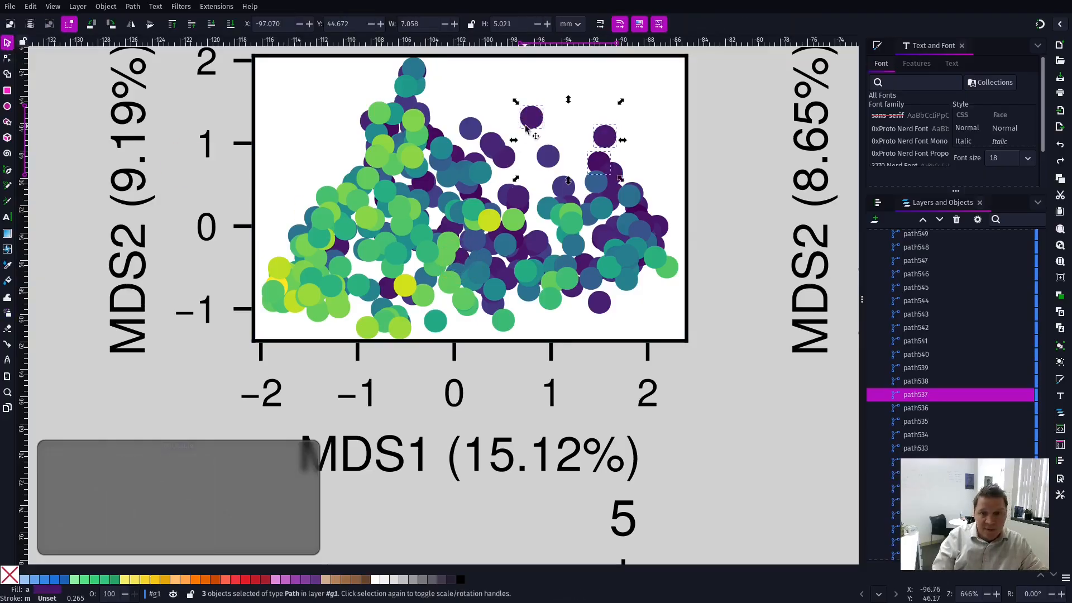
left_click_drag(537, 118, 603, 68)
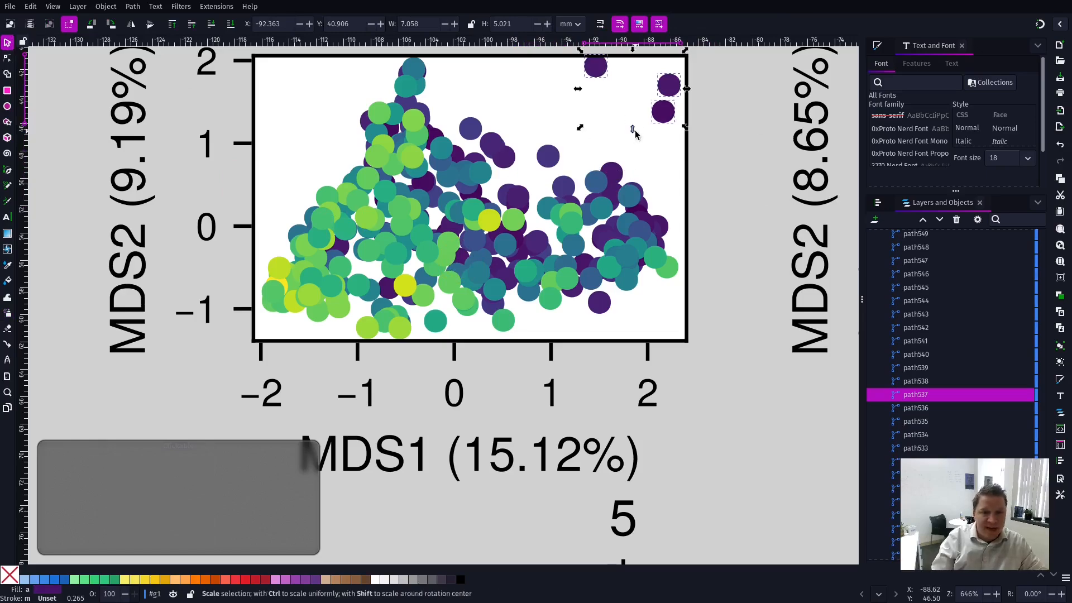
key("ctrl+z")
key("ctrl+z")
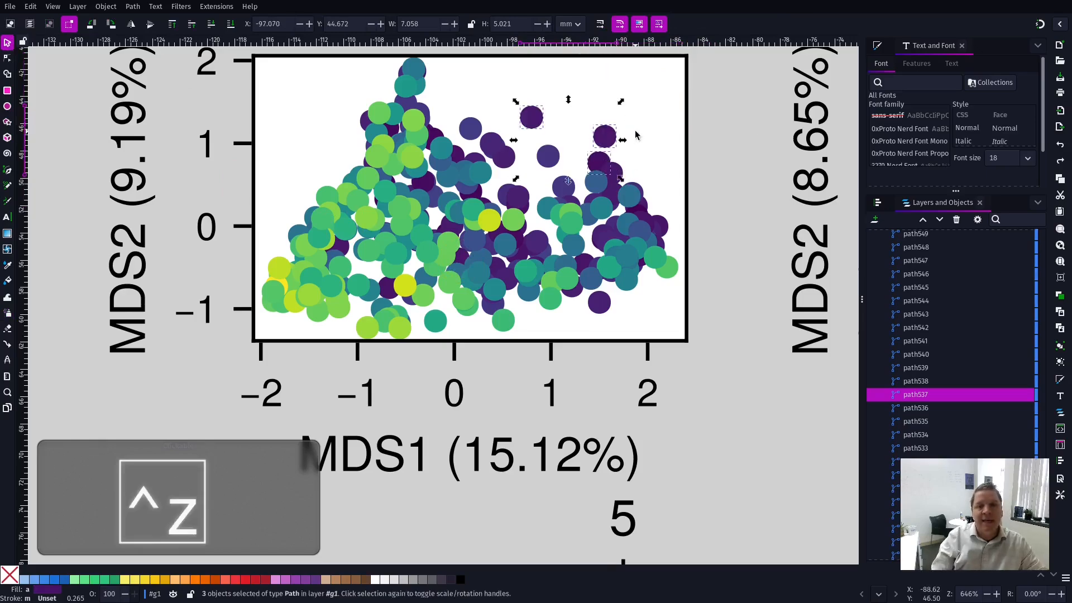
Step: Select panel A's plot with its curves, ticks, tick labels and peak labels, without the axis titles, and group it
scroll(309, 260, "down", 8)
scroll(310, 263, "down", 3, "ctrl")
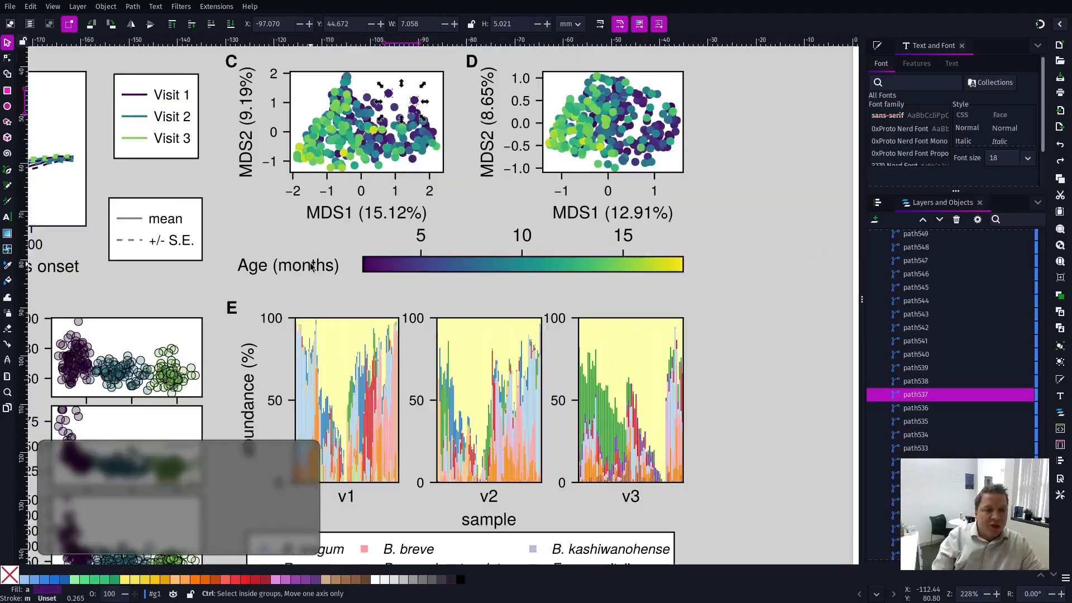
scroll(286, 255, "down", 2, "ctrl")
scroll(234, 206, "up", 3)
scroll(235, 206, "right", 6)
scroll(243, 225, "left", 12)
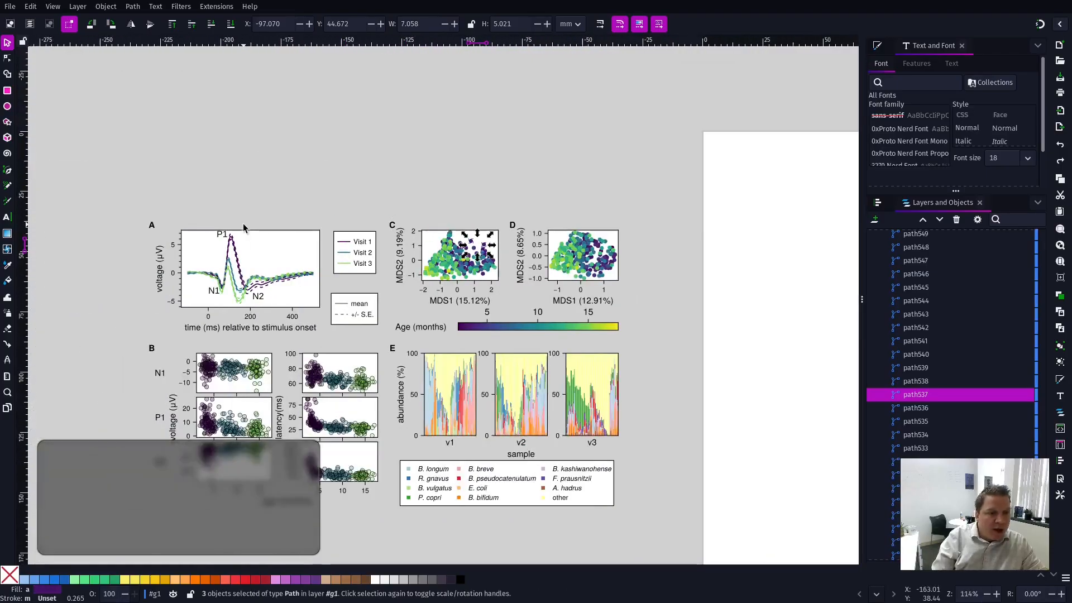
scroll(240, 299, "up", 2)
scroll(251, 293, "down", 4)
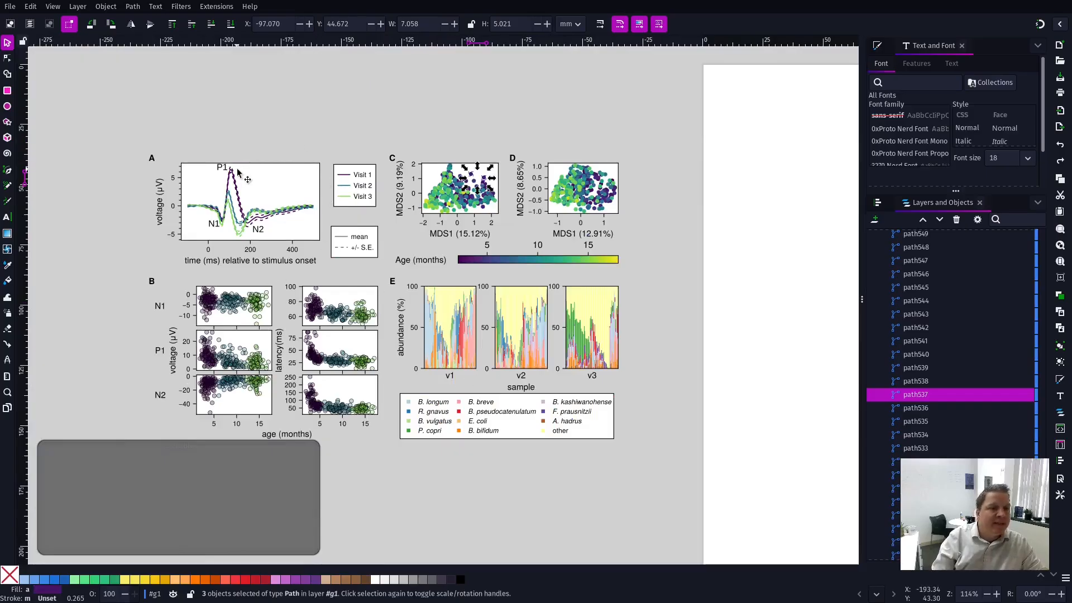
left_click(178, 163)
left_click_drag(328, 151, 167, 262)
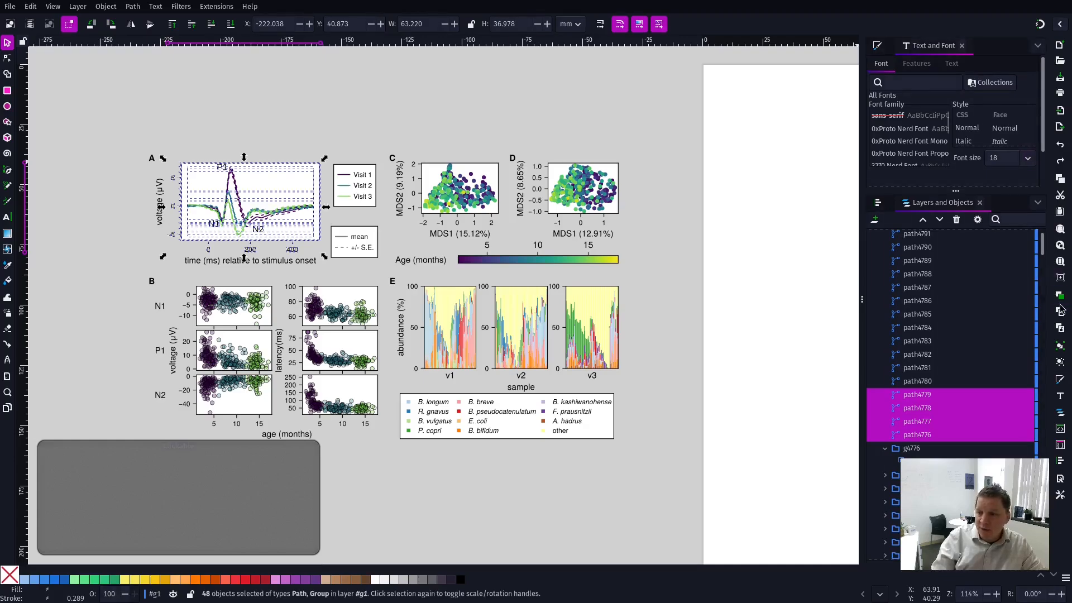
left_click(1062, 347)
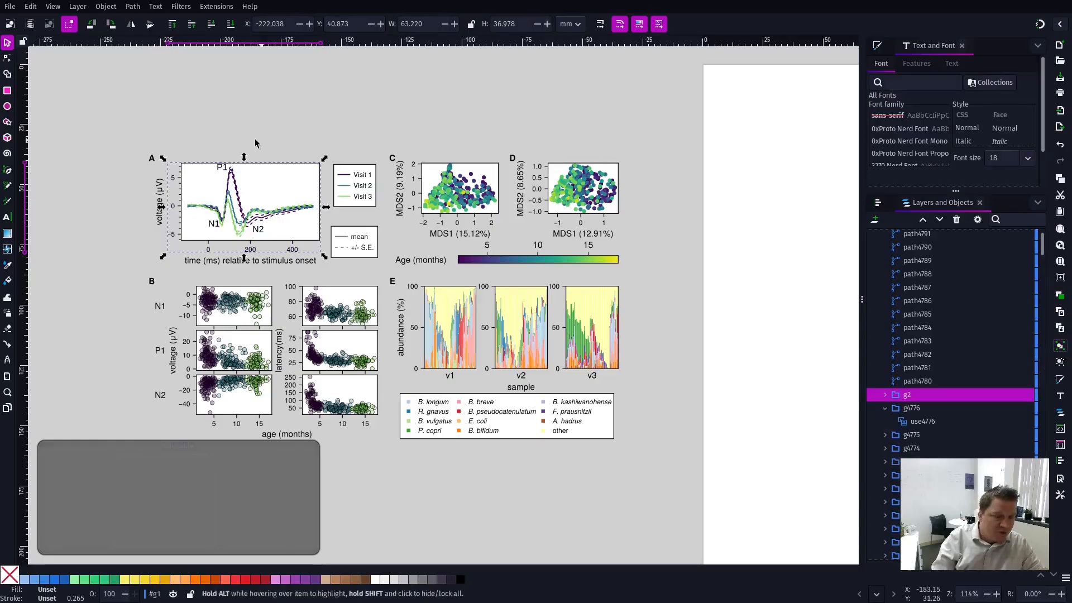
Step: Move the grouped plot above panel A to about X -213 mm, Y -4 mm, and inspect the group's members in the object list
left_click_drag(269, 221, 282, 108)
left_click(327, 124)
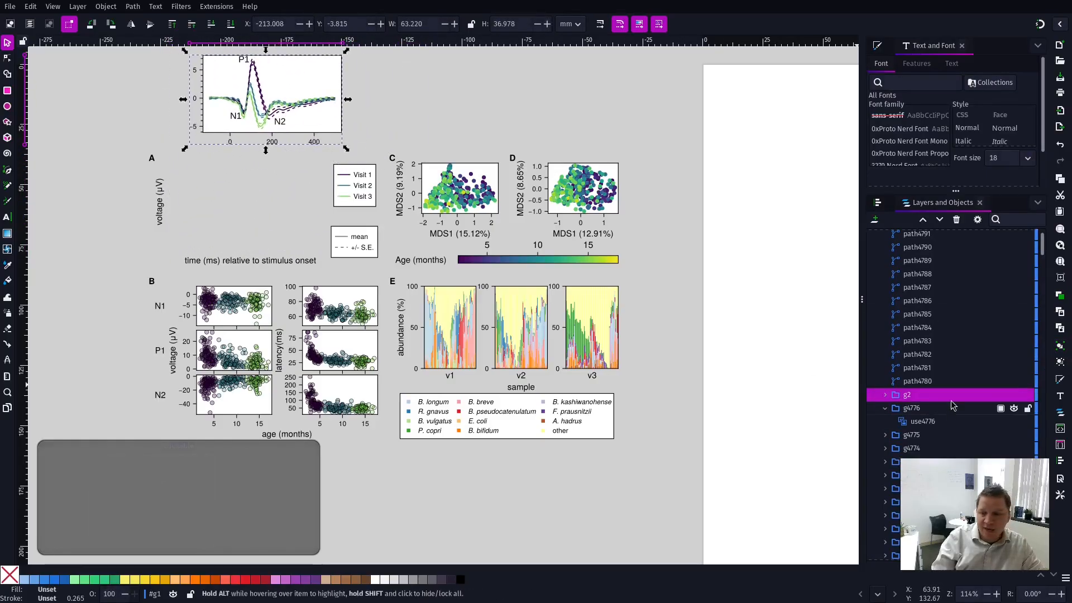
left_click(885, 396)
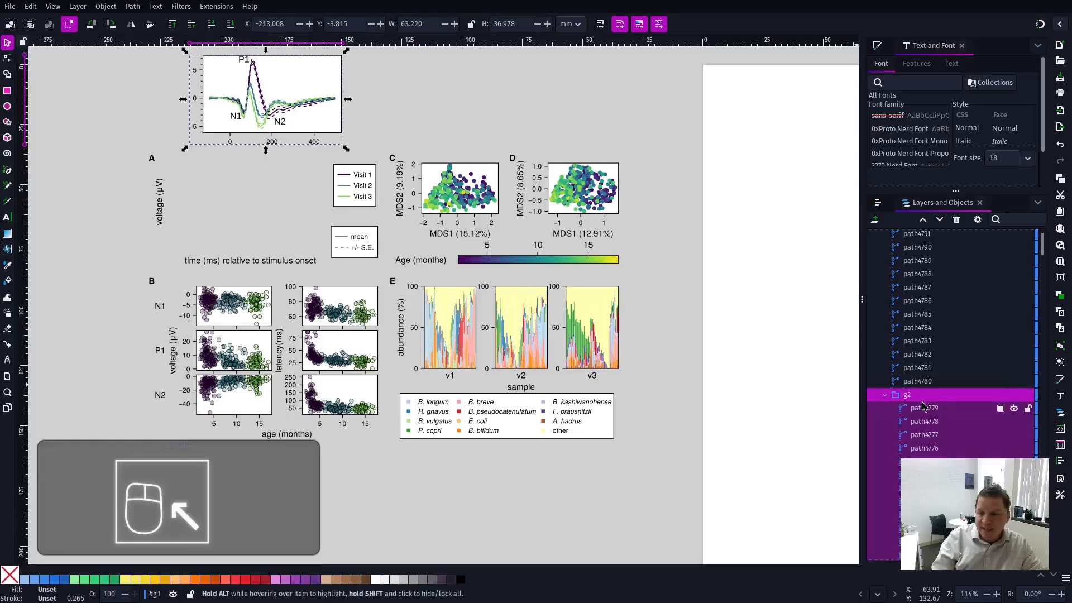
scroll(922, 406, "down", 5)
left_click(886, 278)
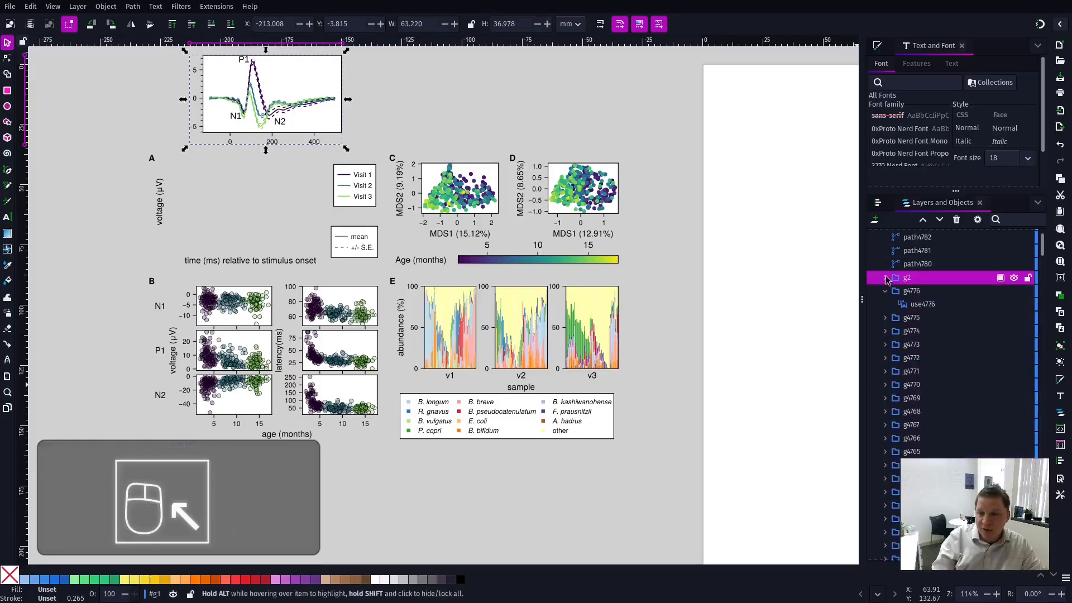
scroll(409, 242, "up", 6)
scroll(309, 220, "down", 3)
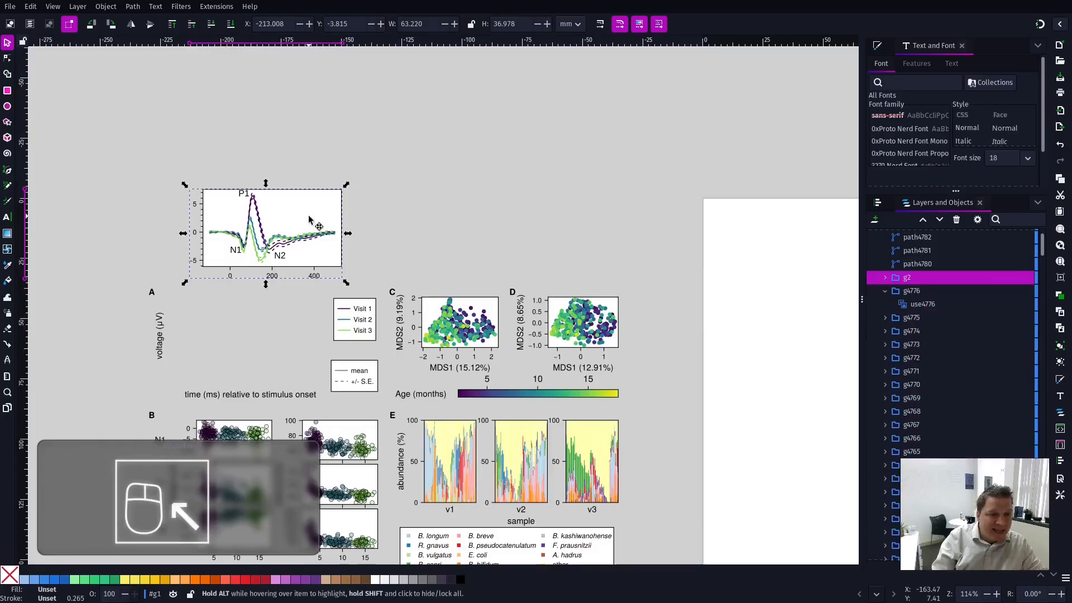
Step: Move the grouped plot around as one unit, leaving it above and left of the figure at about X -244 mm, Y -45 mm
left_click_drag(309, 217, 212, 123)
left_click(394, 185)
left_click_drag(123, 109, 250, 161)
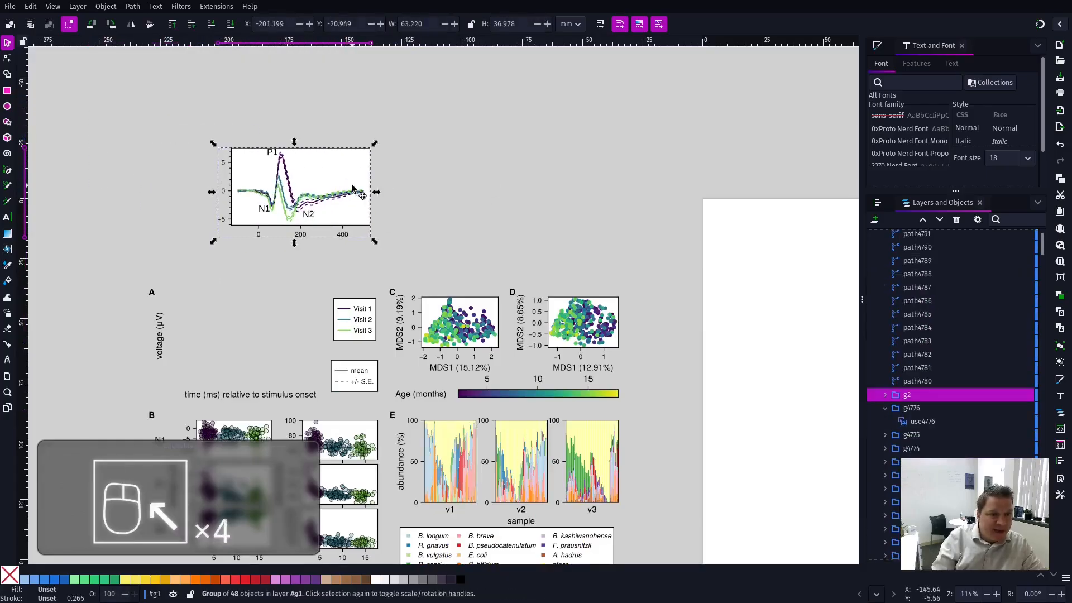
left_click(479, 175)
left_click_drag(312, 180, 209, 121)
Step: Group all parts of the Visit 1–3 legend and move it beside the relocated plot, at about X -166 mm, Y -40 mm
left_click(369, 300)
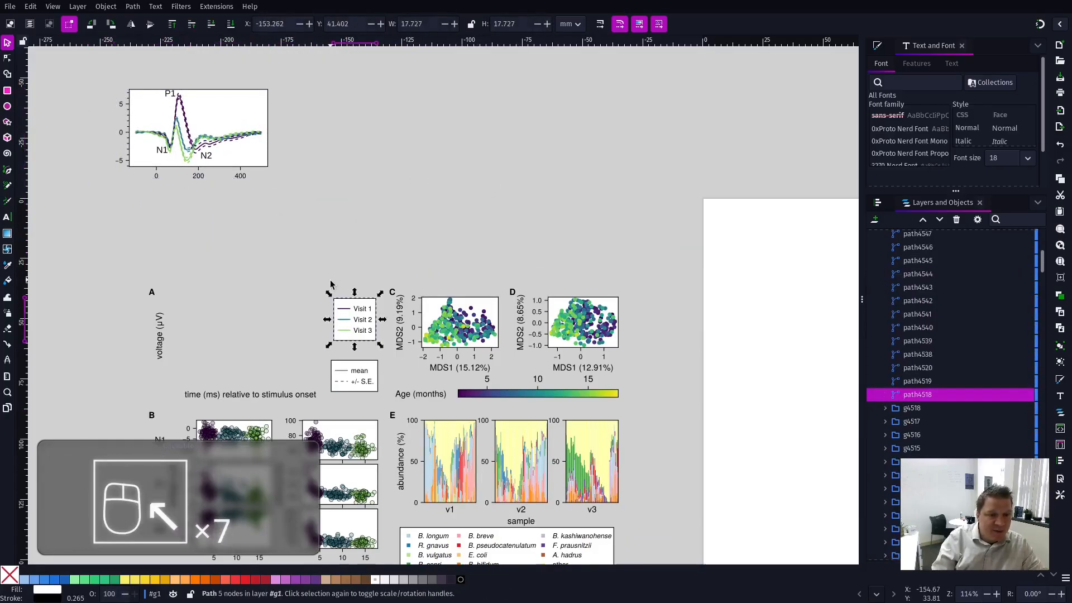
left_click(321, 283)
left_click_drag(319, 283, 385, 350)
key("ctrl+g")
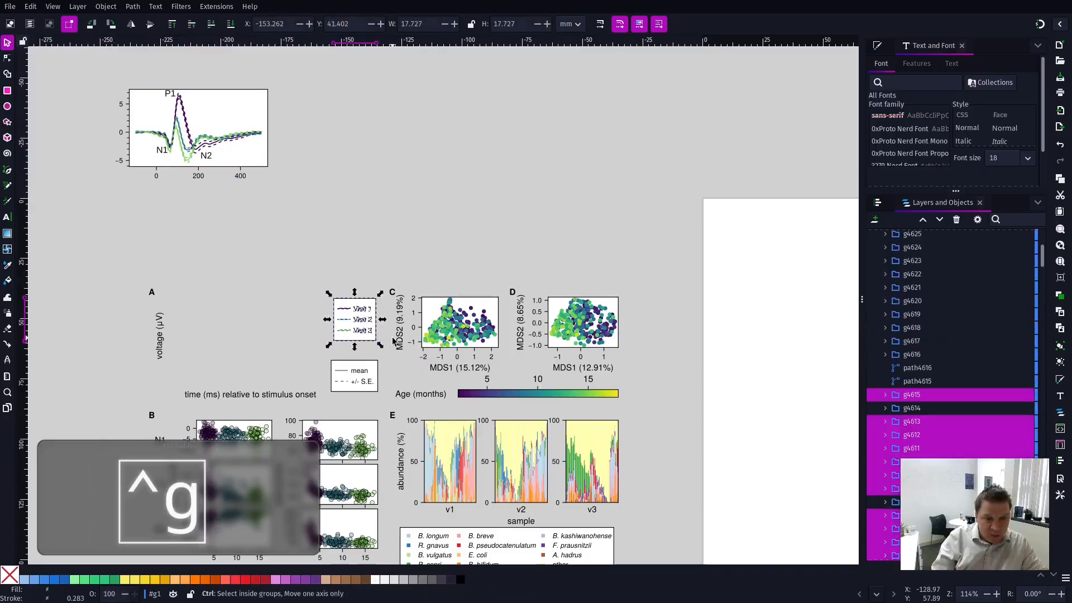
left_click_drag(365, 314, 335, 117)
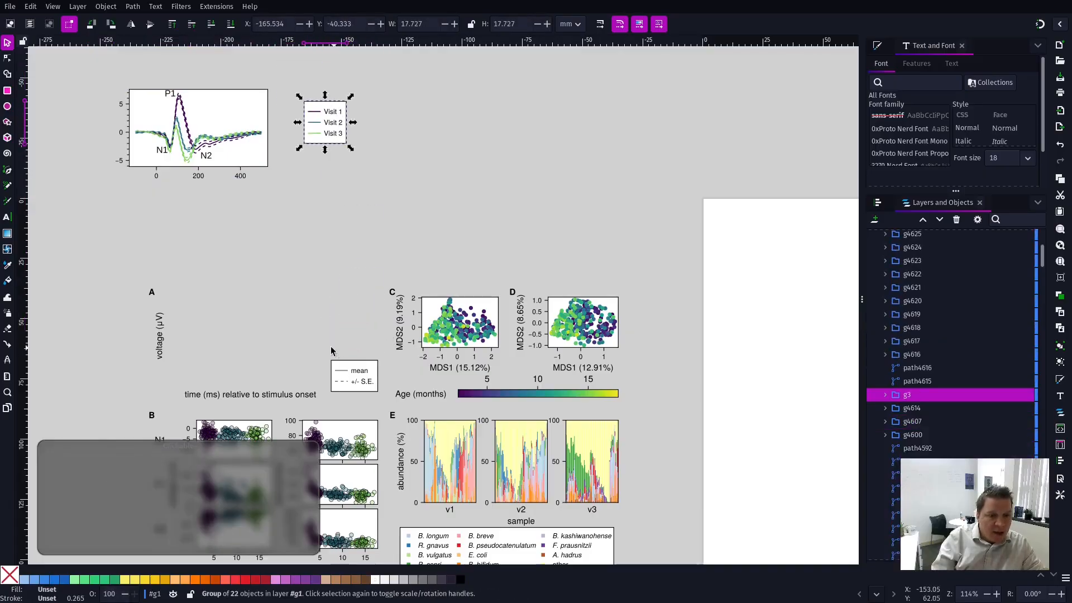
Step: Group the mean and +/- S.E. legend and move it below the Visit legend, at about X -176 mm, Y -16 mm
left_click_drag(331, 350, 318, 185)
key("ctrl+g")
left_click_drag(411, 287, 455, 257)
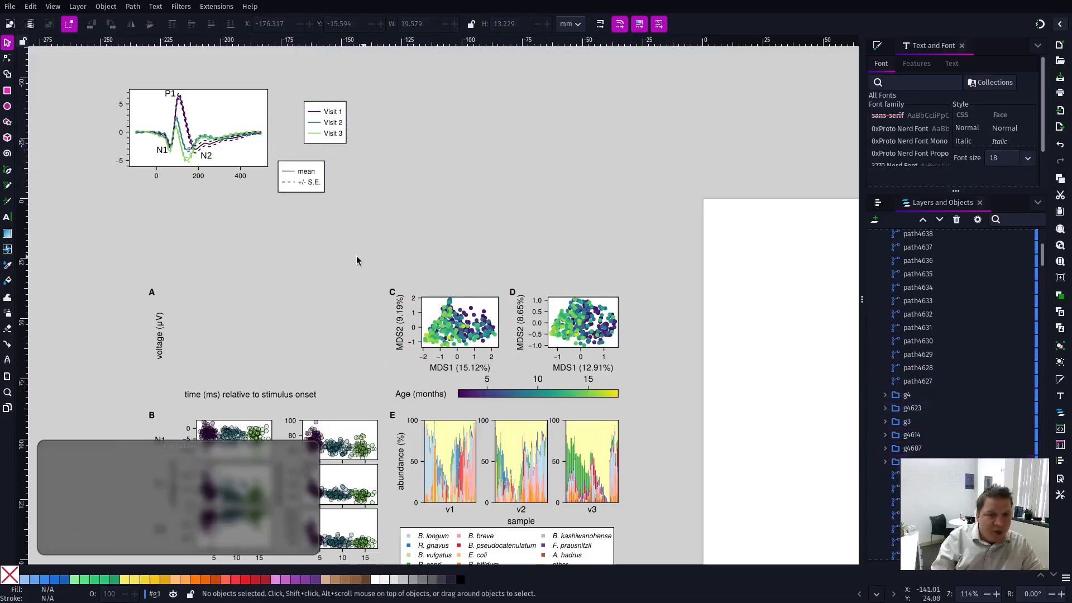
Step: Leave the figure's outer group, select the whole figure and move it to about X -245 mm, Y -60 mm
double_click(730, 127)
left_click(284, 169)
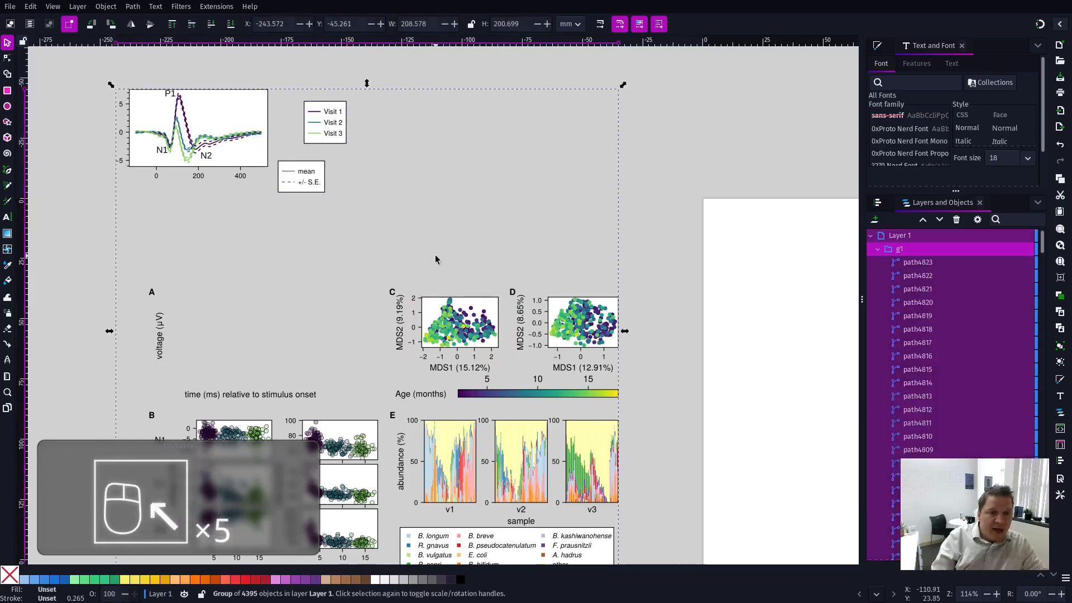
left_click_drag(316, 187, 280, 129)
scroll(415, 203, "up", 5)
scroll(414, 204, "down", 10)
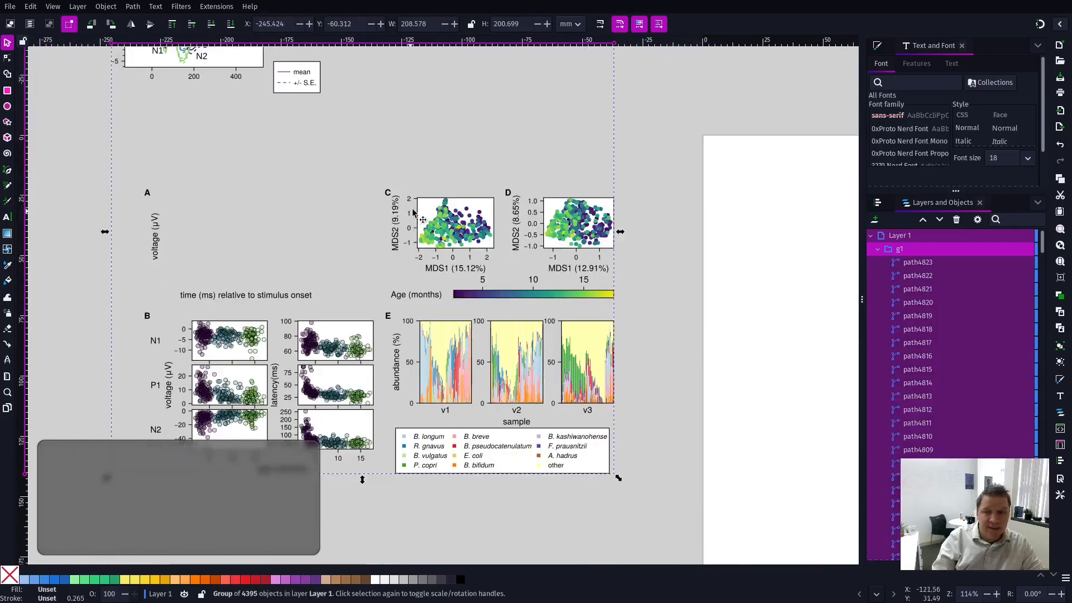
scroll(414, 203, "up", 4)
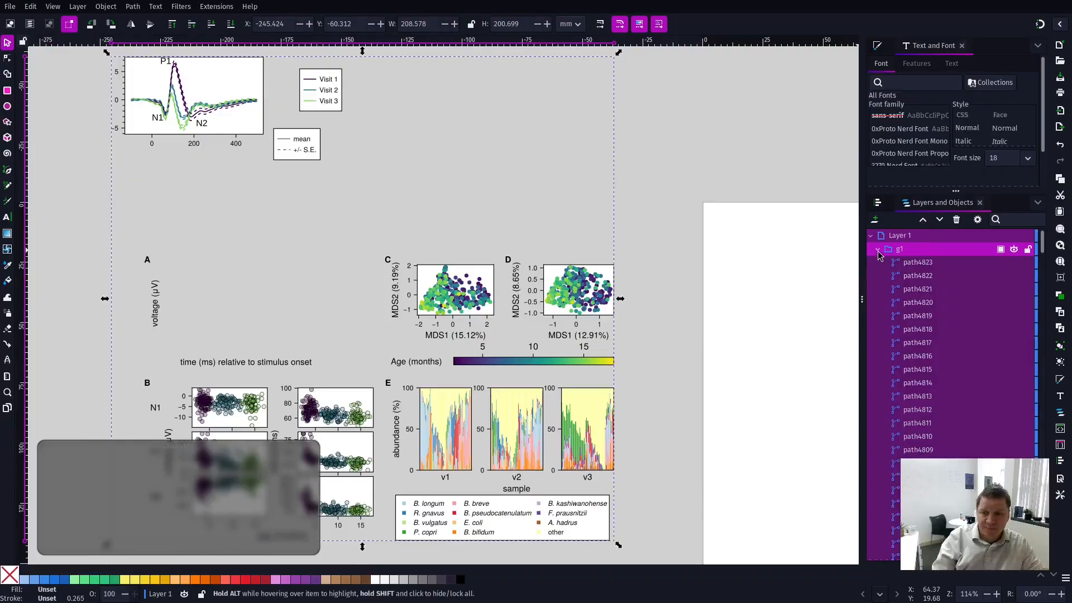
Step: Collapse and re-expand the figure's outer group in the object list, and ungroup it
left_click(877, 249)
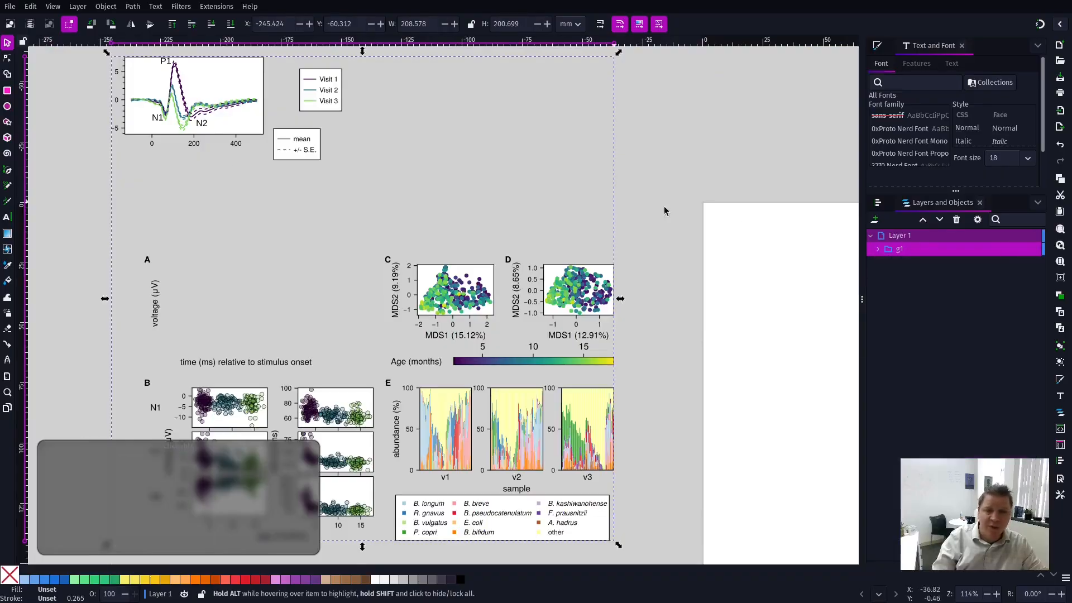
left_click(877, 249)
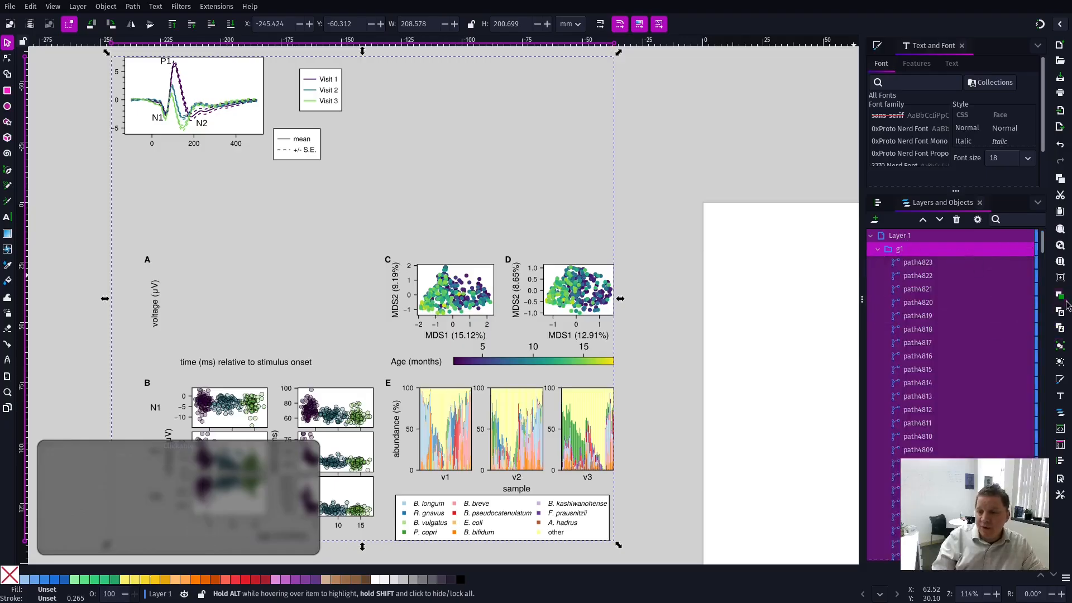
left_click(1059, 362)
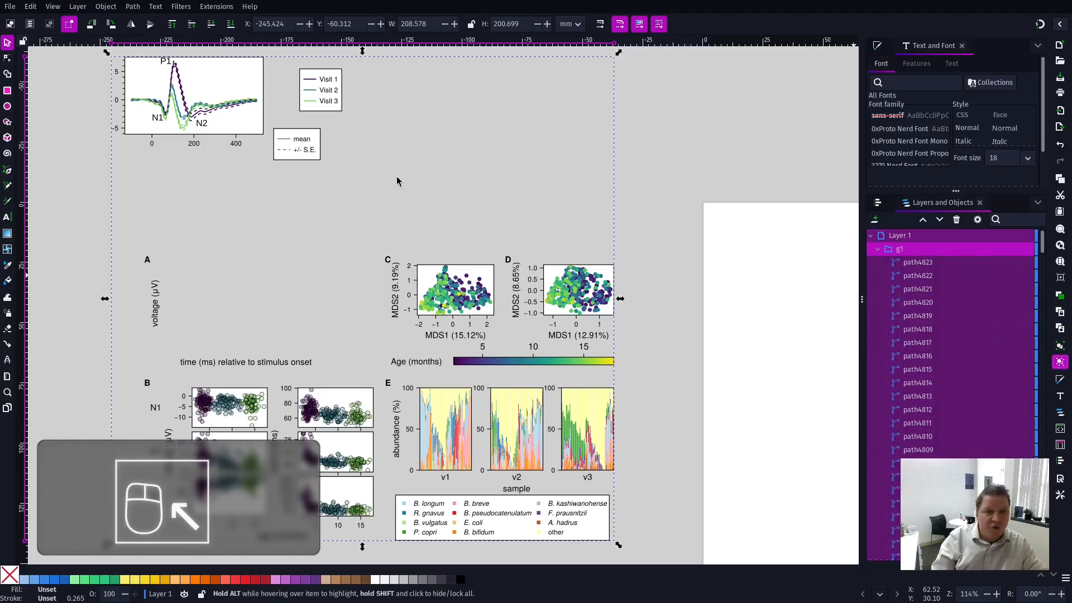
Step: Move a single green dot out of panel D's scatter plot to about X -53 mm, Y 1 mm, and undo the move
left_click(572, 214)
left_click(573, 204)
left_click(573, 202)
left_click(573, 202)
left_click(574, 202)
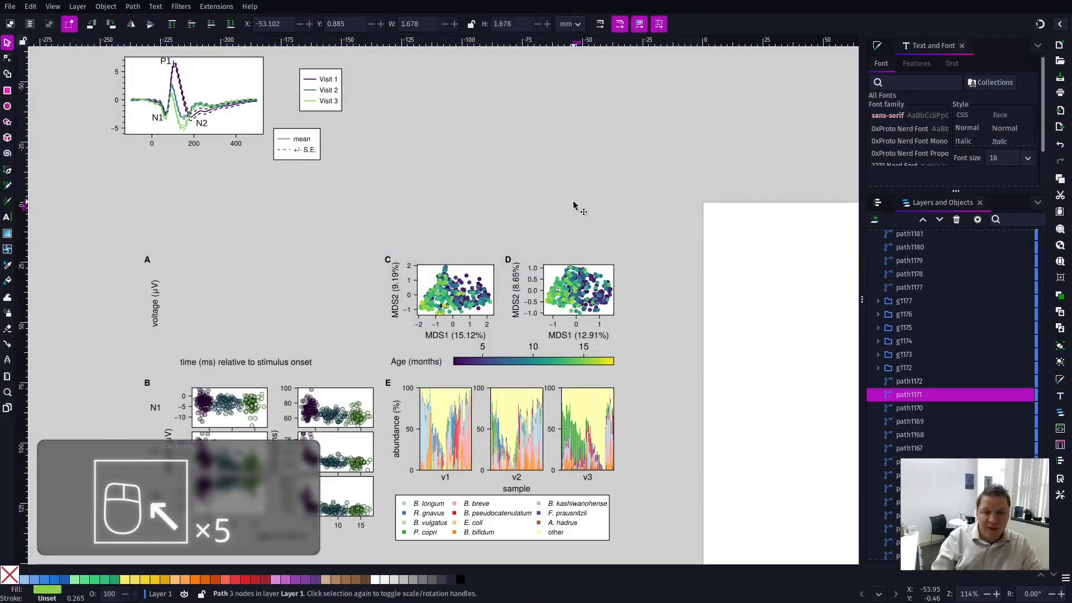
key("ctrl+z")
left_click(660, 210)
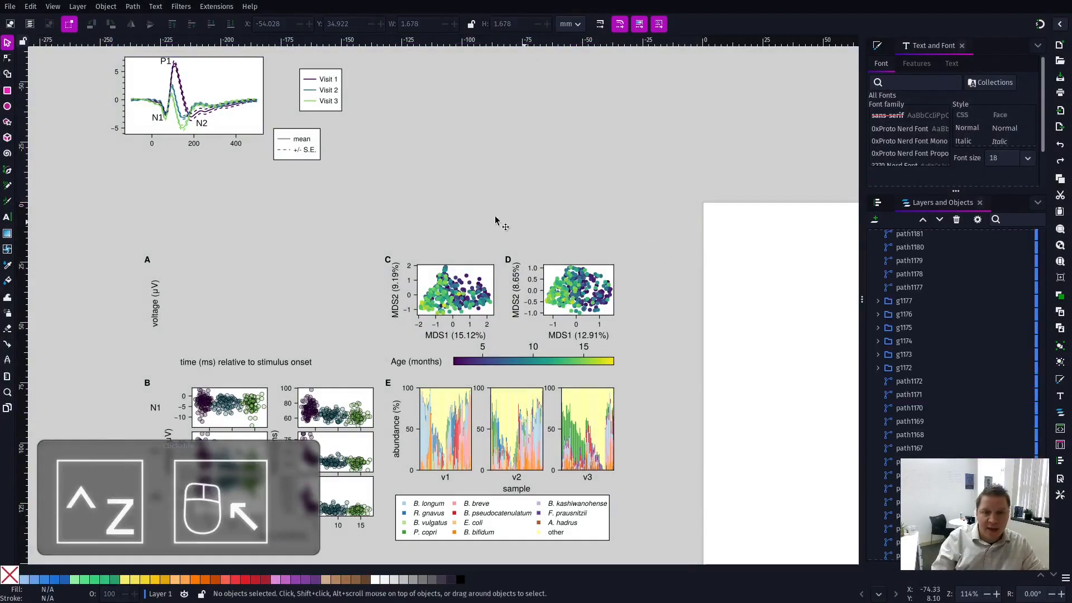
Step: Move panel A's plot group down and left, the mean legend to about X -165 mm, Y -7 mm, and the Visit legend farther right
left_click(334, 204)
left_click(335, 204)
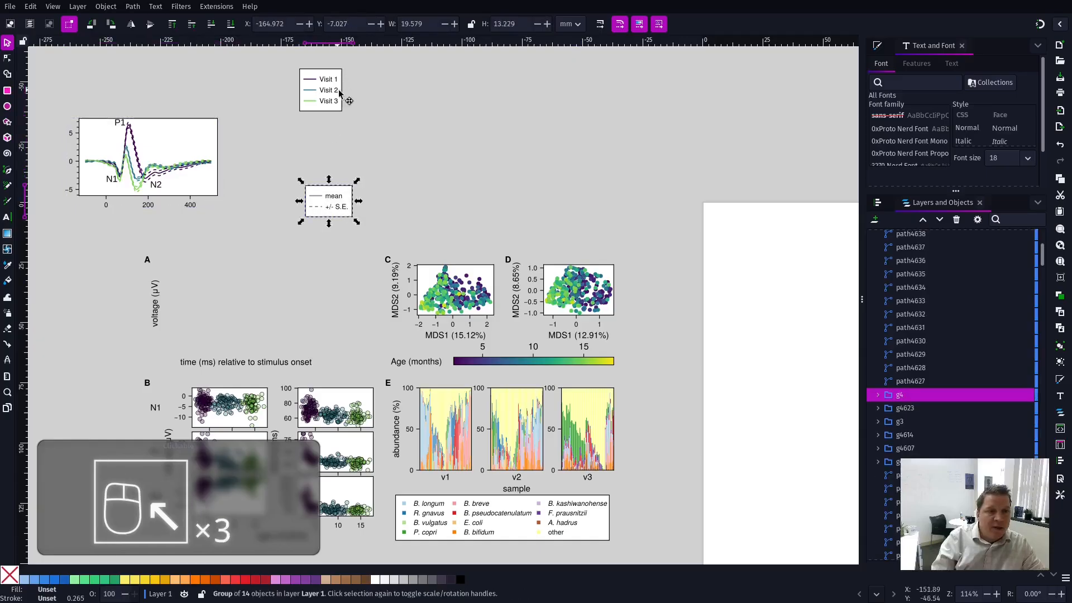
left_click_drag(340, 94, 384, 101)
Step: Group panel C's scatter plot together with its tick labels and MDS1 axis label, and undo the grouping
left_click(416, 269)
left_click(432, 270)
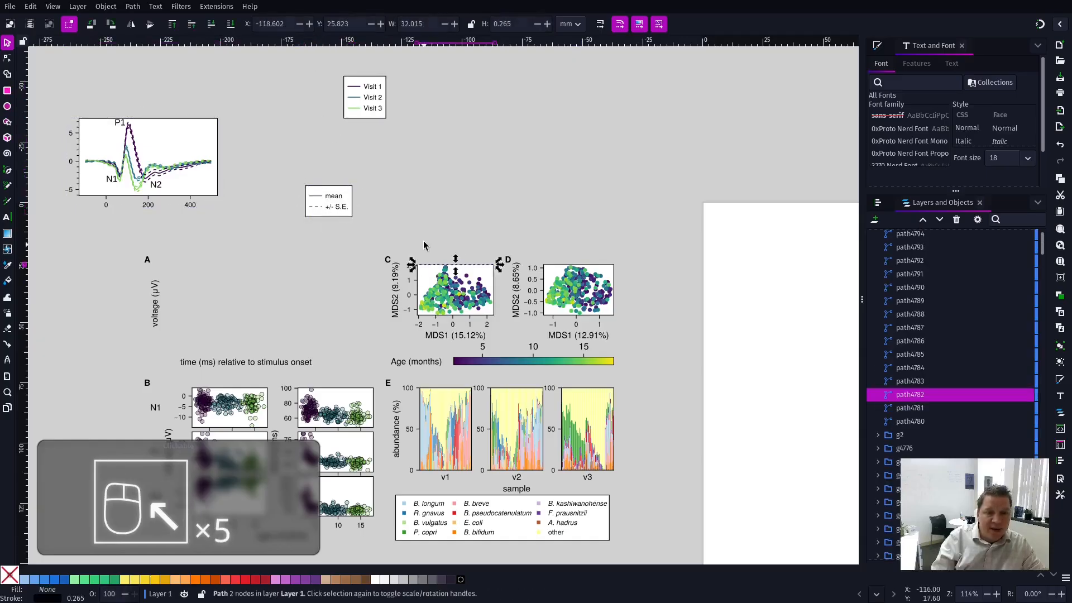
left_click(423, 245)
left_click_drag(403, 256, 502, 341)
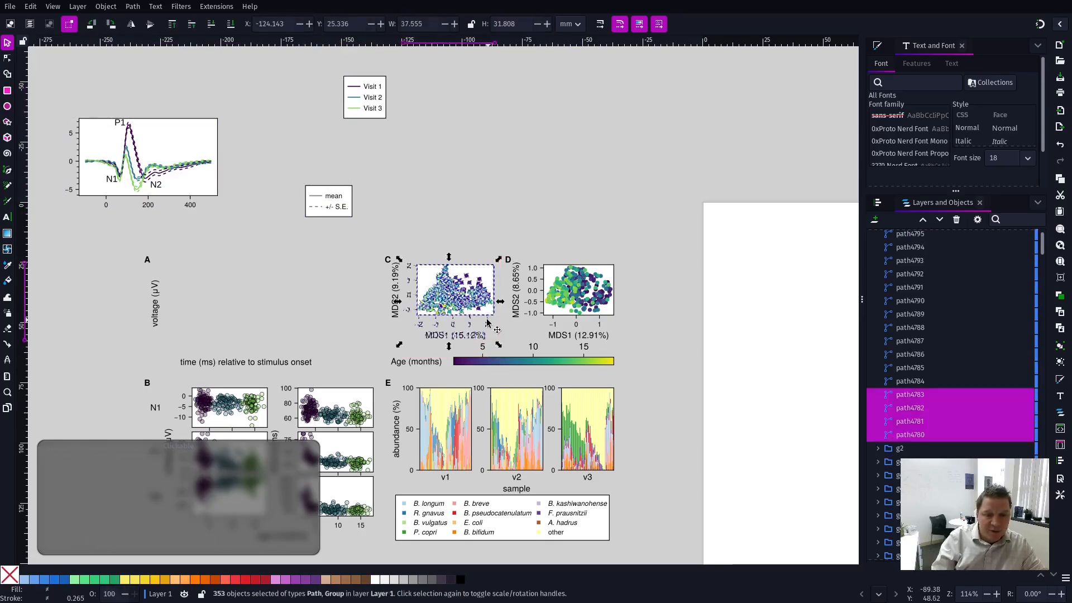
key("ctrl+g")
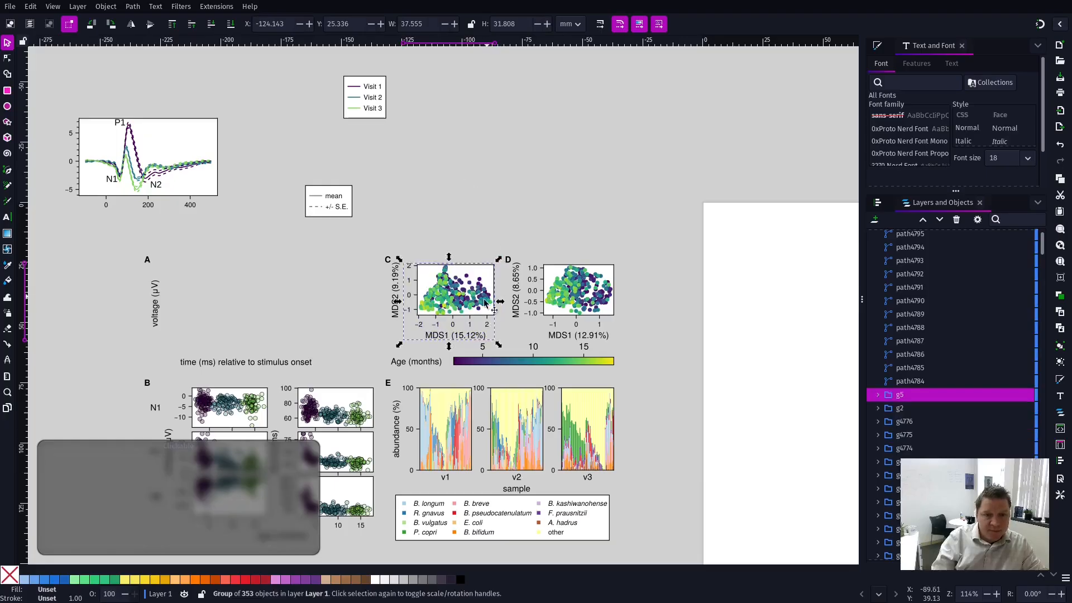
key("ctrl+z")
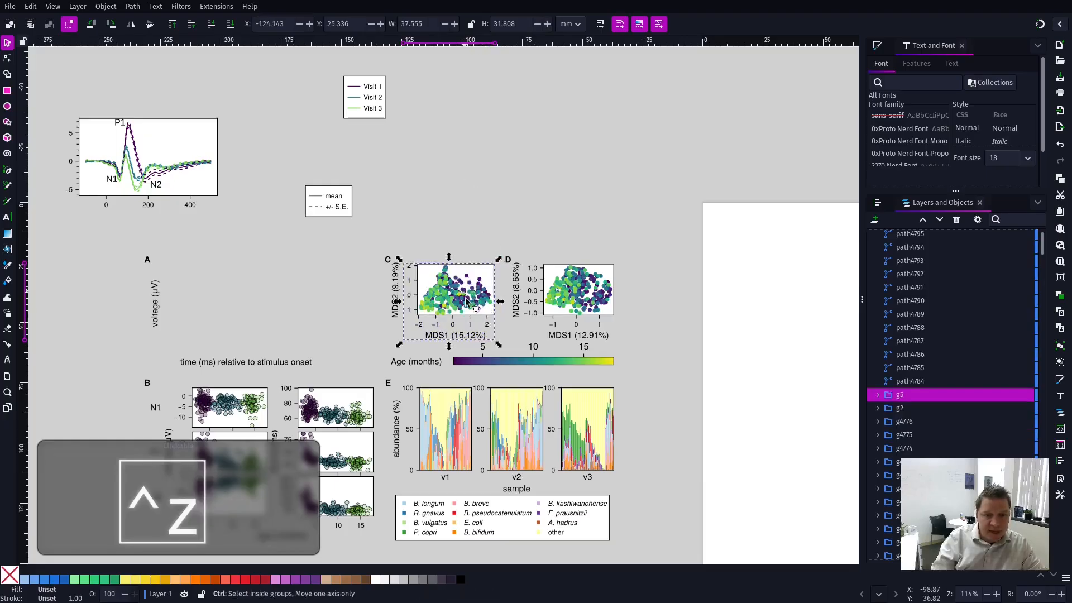
left_click(485, 193)
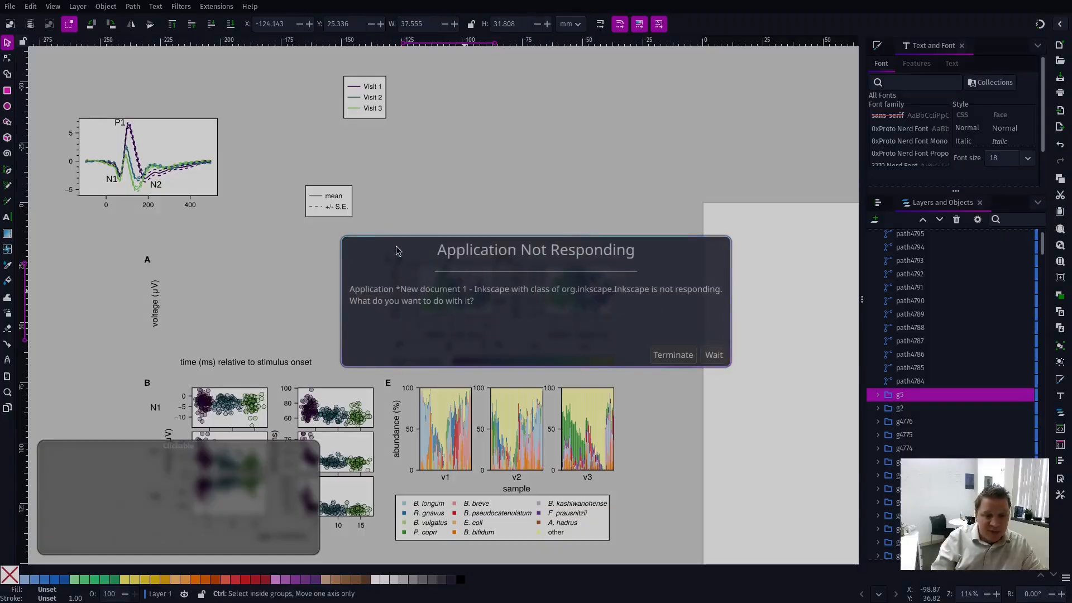
left_click(713, 355)
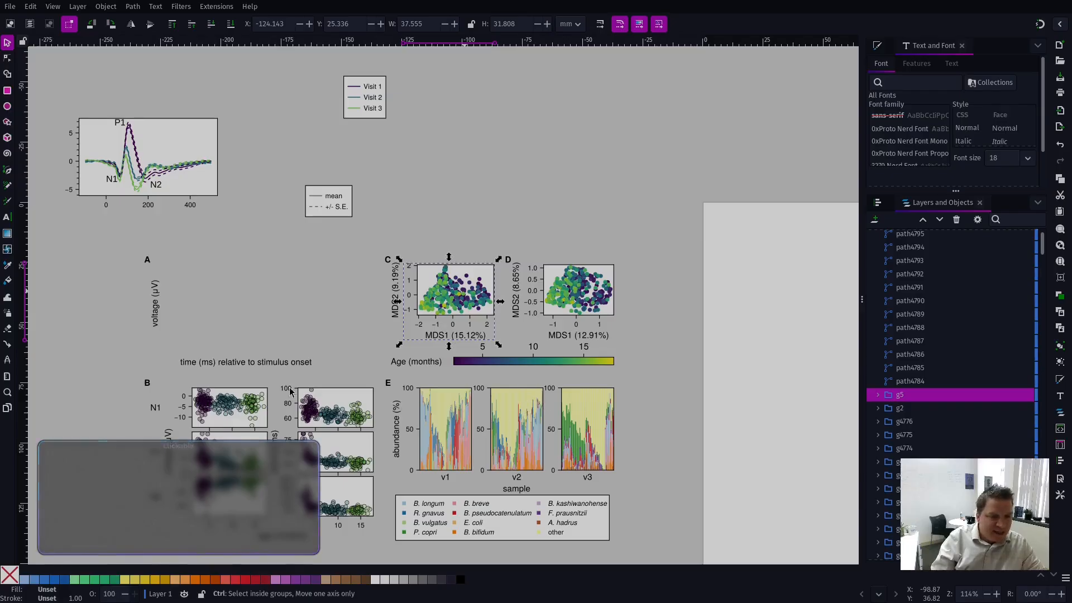
left_click(342, 325)
Step: Select all of panels B and E, including the species legend and panel letters, and delete them
scroll(340, 329, "down", 3)
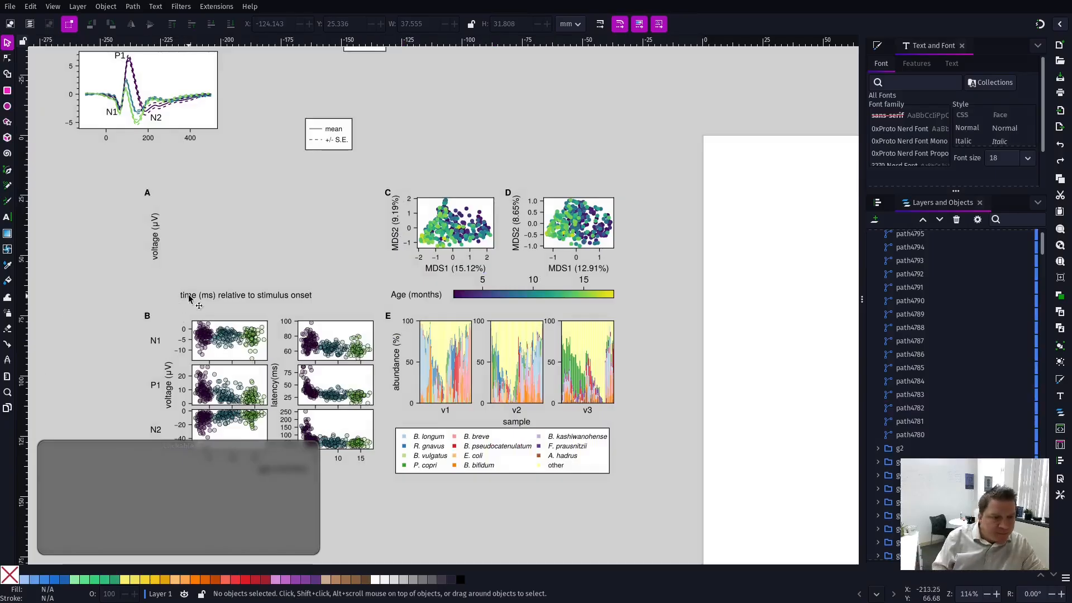
left_click_drag(118, 313, 629, 502)
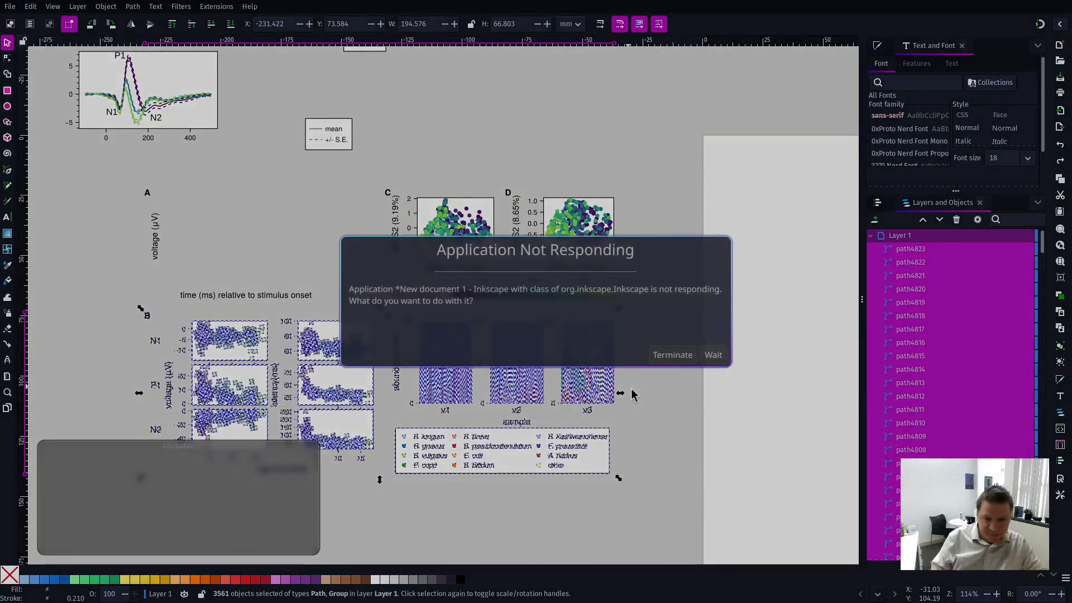
left_click(712, 355)
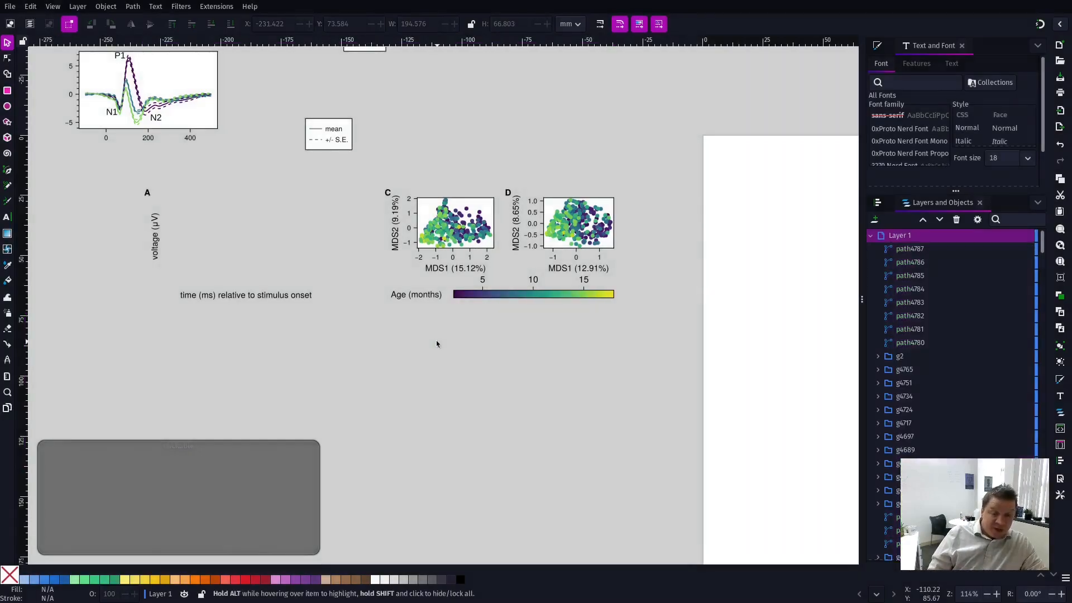
left_click(306, 391)
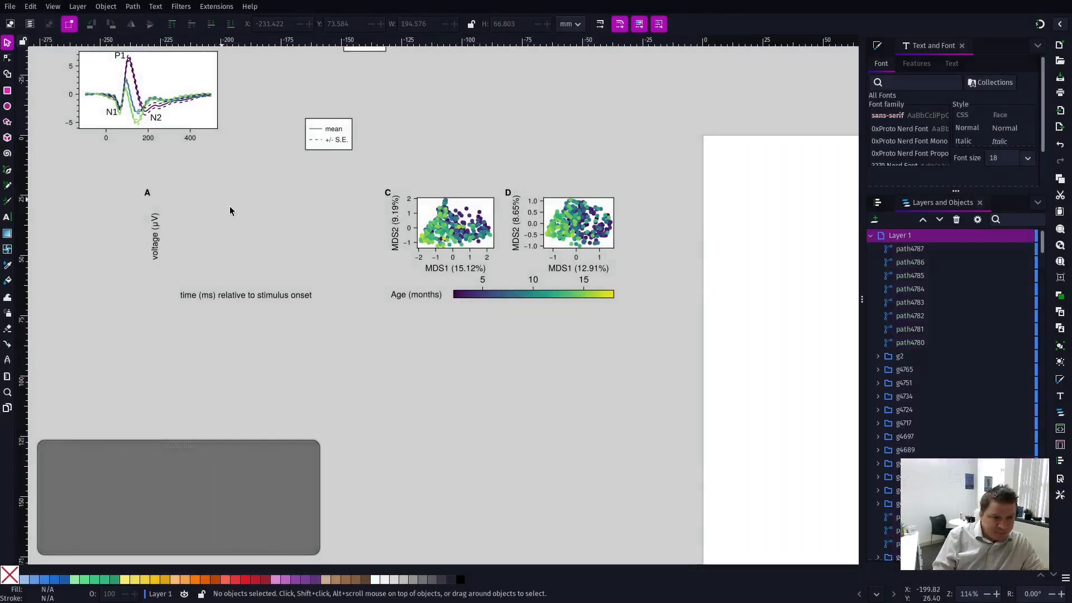
Step: Group panel C's scatter plot with its tick labels, without the axis titles, and move it to about X -131 mm, Y -19 mm
scroll(243, 261, "up", 3)
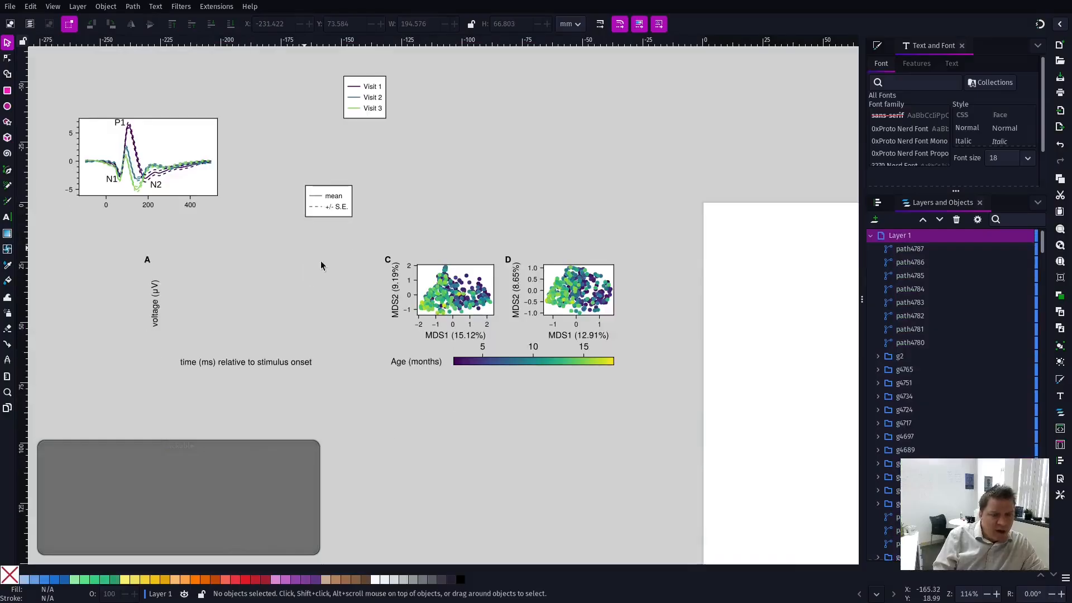
left_click(423, 266)
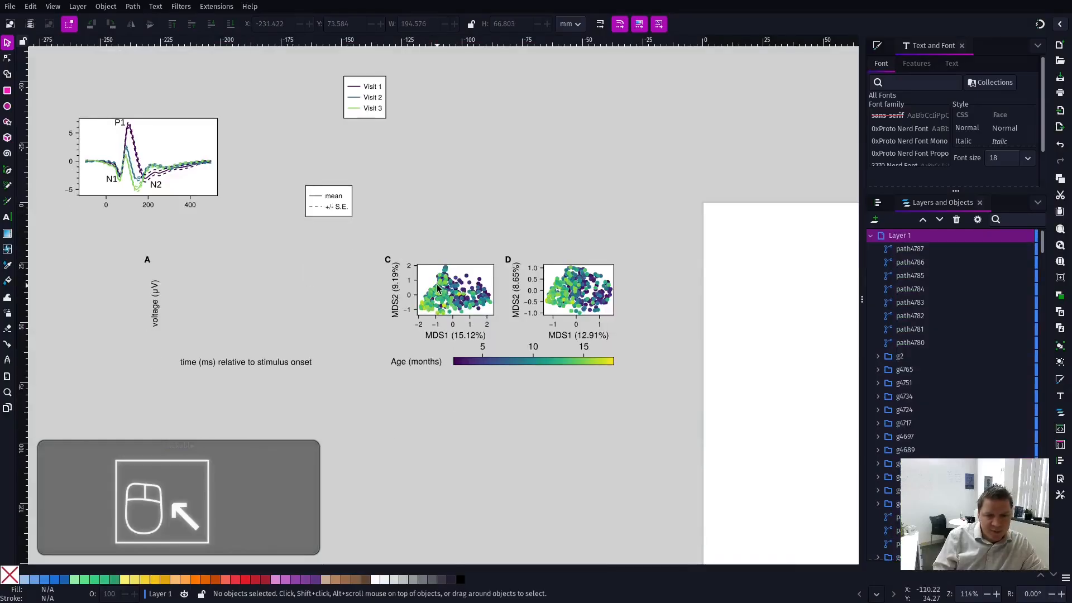
left_click(419, 256)
left_click_drag(400, 257, 500, 332)
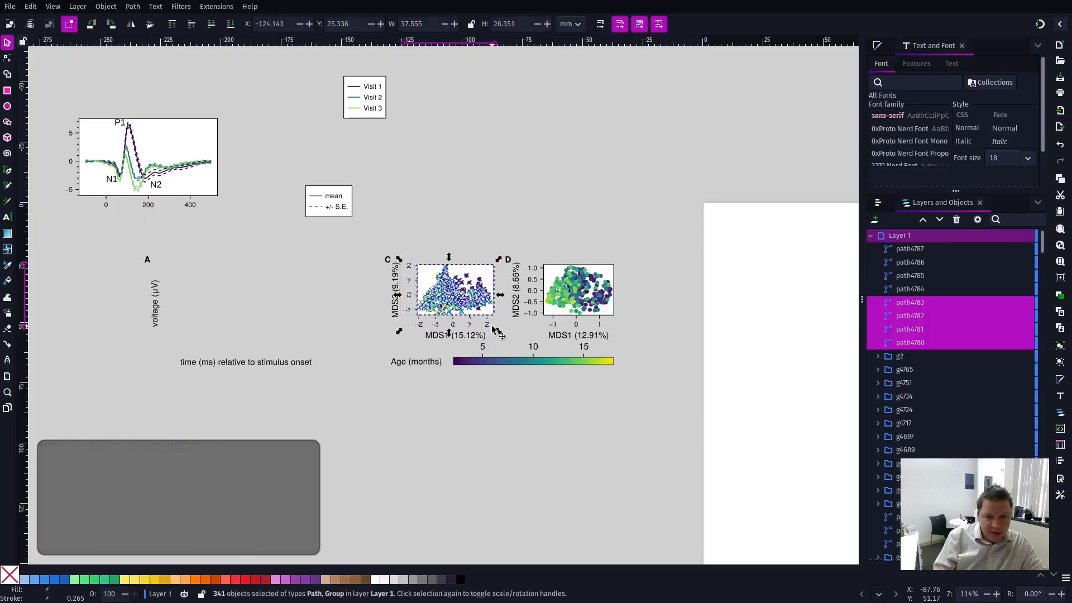
key("ctrl+g")
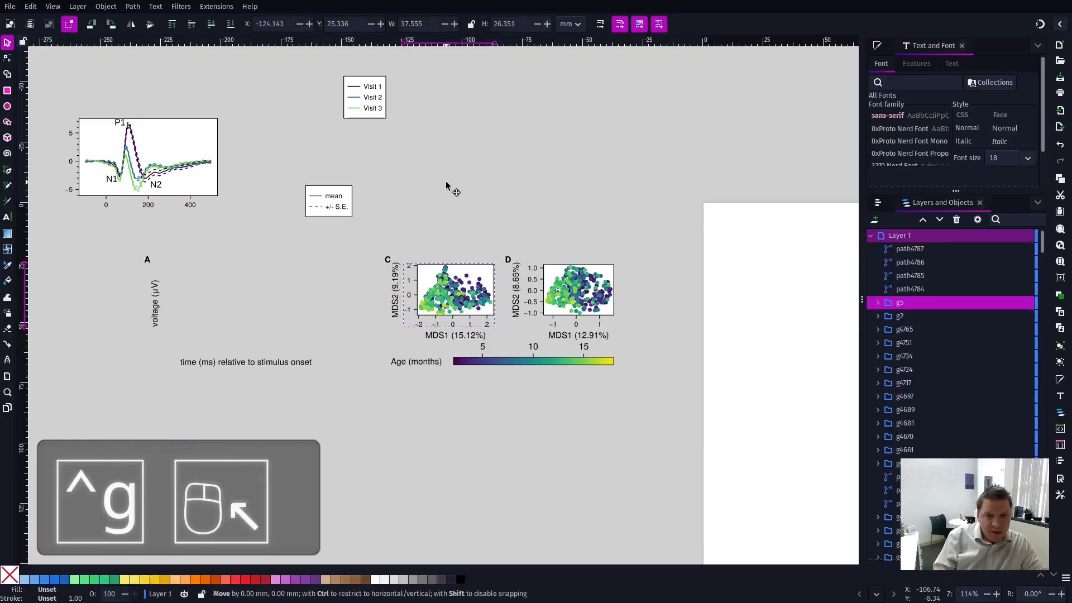
left_click_drag(473, 216, 468, 185)
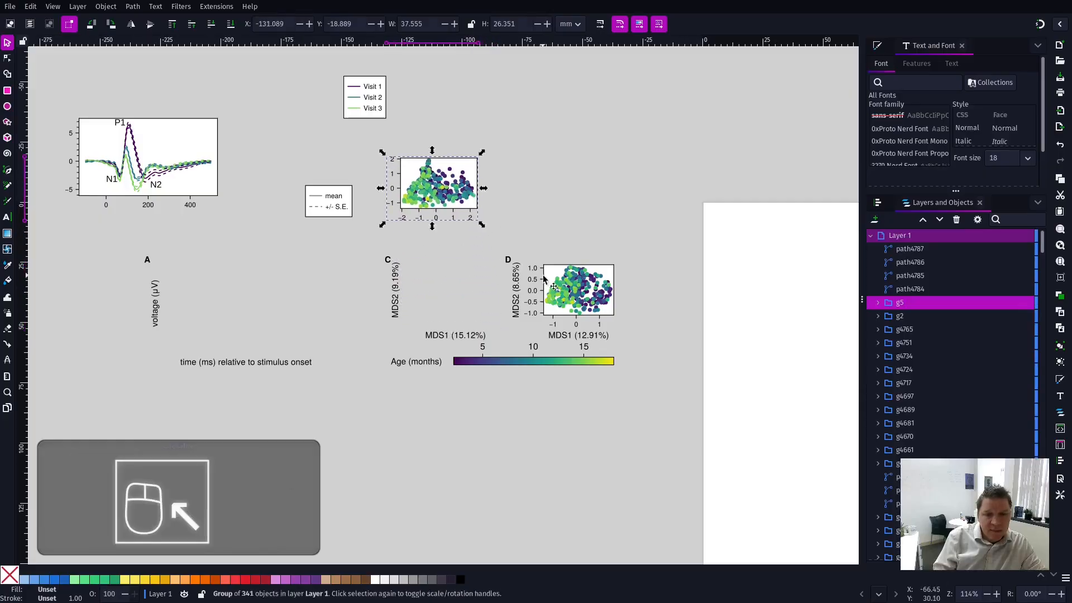
Step: Group panel D's scatter plot with its tick labels, and group the Age (months) color bar with its labels
left_click_drag(632, 334, 630, 332)
key("ctrl+g")
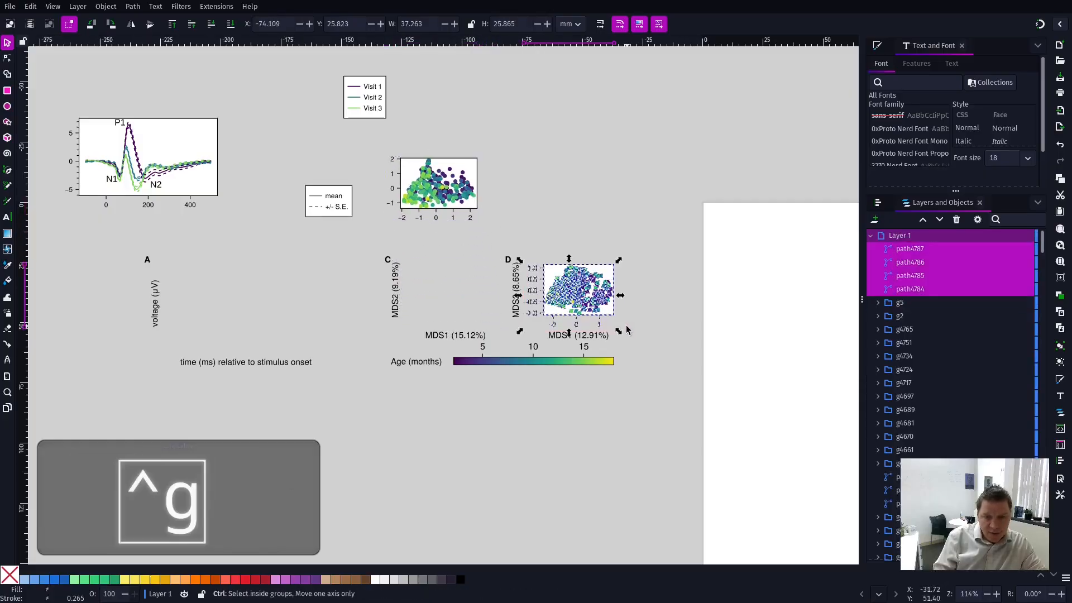
left_click(544, 232)
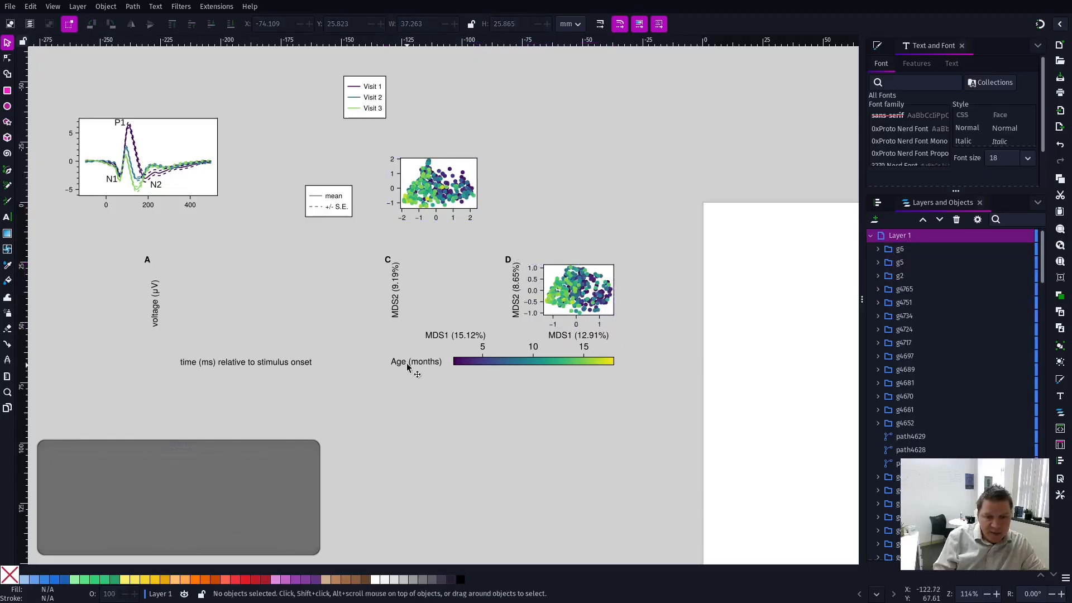
left_click_drag(380, 347, 630, 378)
key("ctrl+g")
left_click(328, 299)
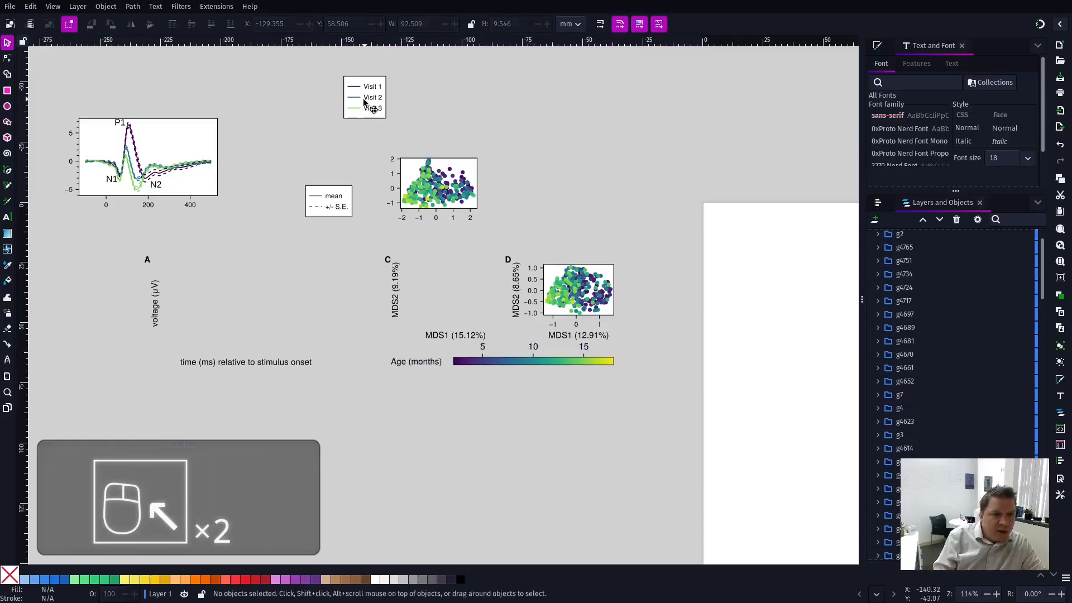
Step: Move the Visit legend beside panel A's plot and the mean legend below it to about X -199 mm, Y -17 mm
left_click_drag(359, 106, 239, 138)
left_click_drag(327, 211, 244, 191)
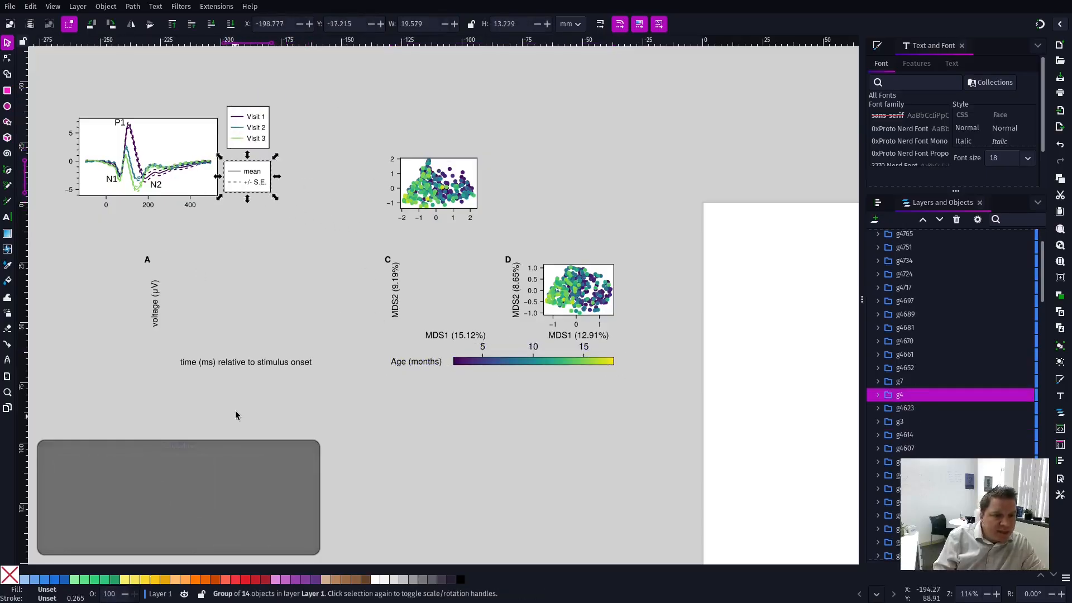
Step: Group the letters of panel A's voltage and time labels separately, and place the labels left of and below its plot
left_click_drag(155, 303, 64, 151)
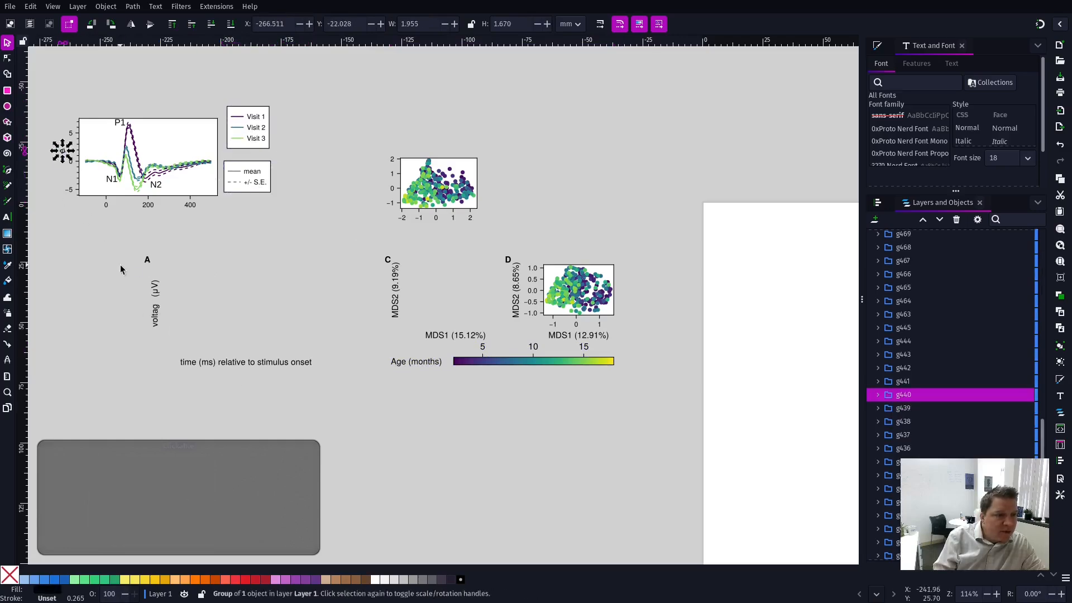
key("ctrl+z")
left_click(135, 277)
left_click_drag(136, 278, 56, 163)
key("ctrl+g")
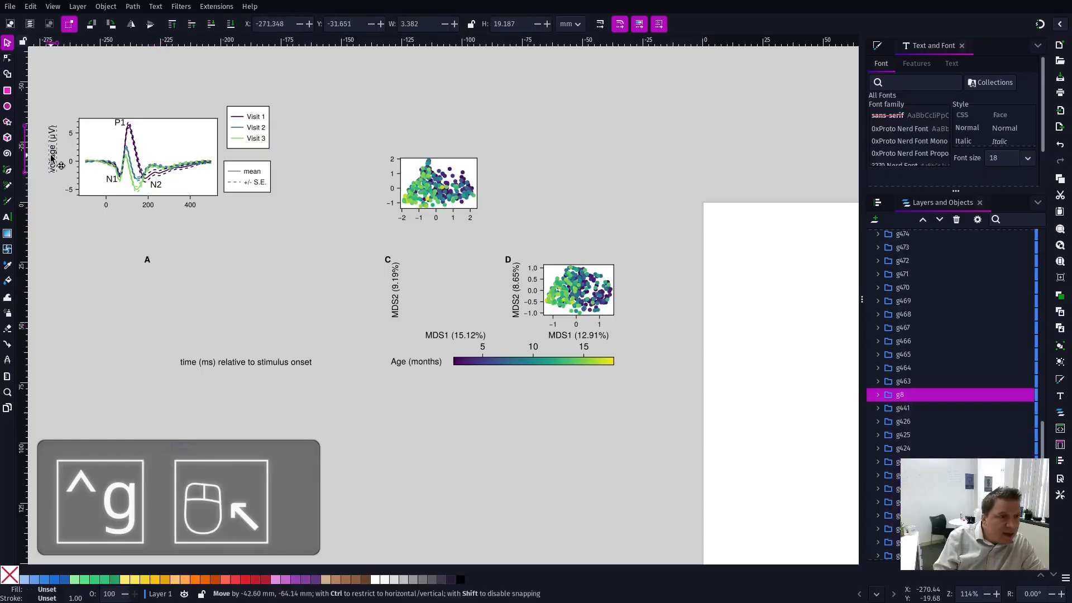
left_click_drag(175, 337, 173, 220)
key("ctrl+g")
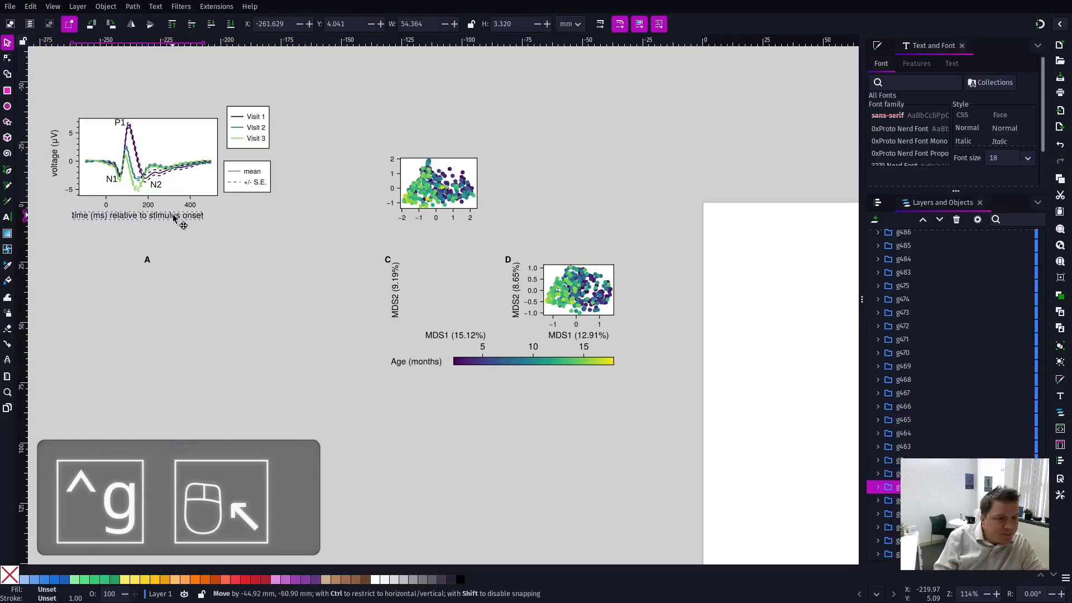
left_click(423, 316)
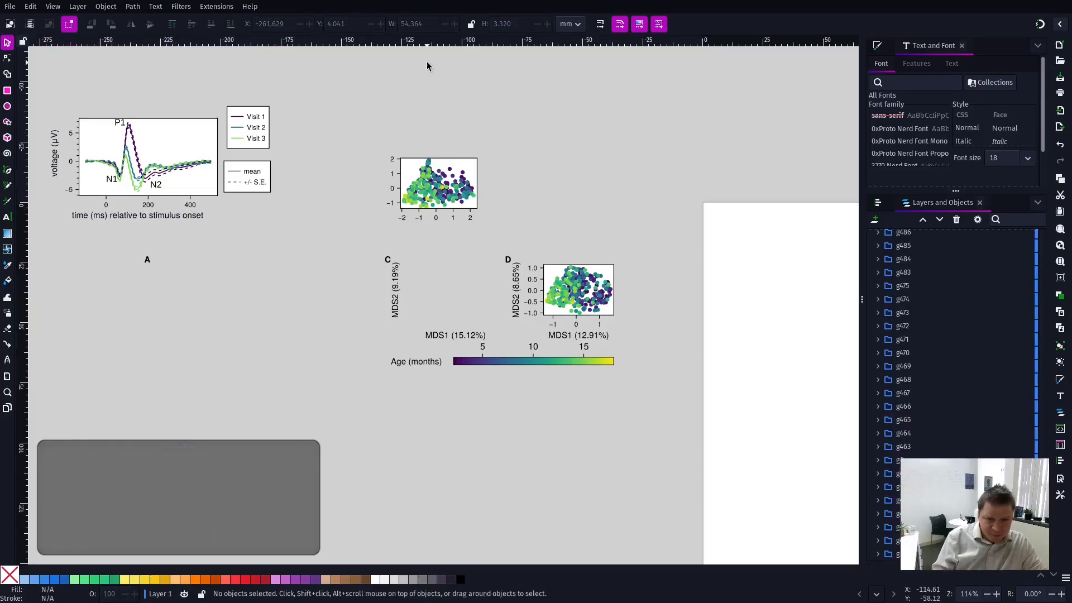
Step: Move panel D's scatter plot to about X -72 mm, Y -20 mm and panel C's MDS2 label to about X -134 mm, Y -20 mm
left_click_drag(608, 291, 612, 180)
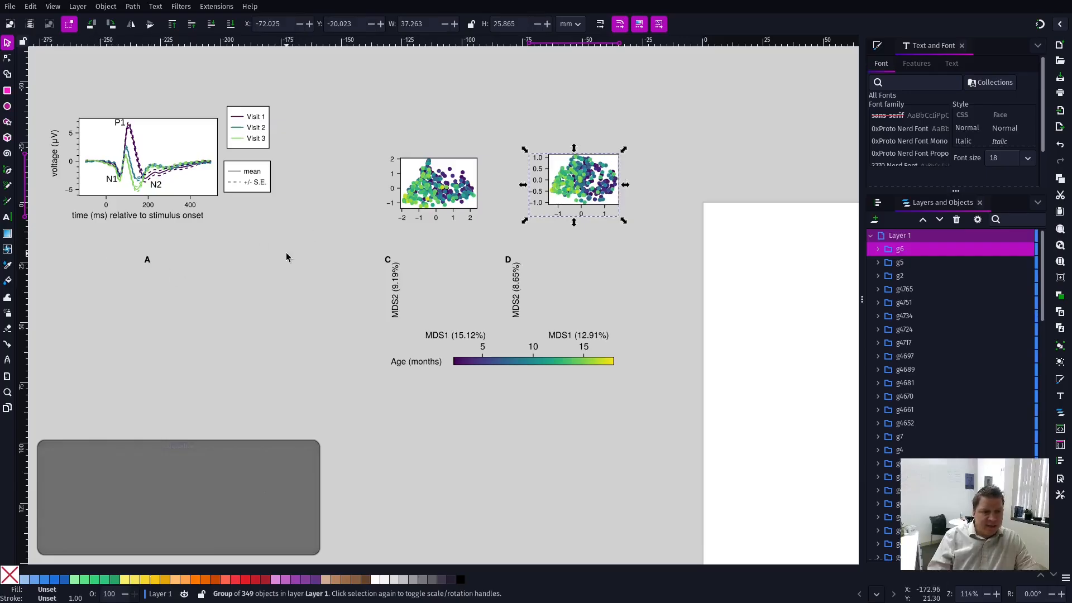
left_click_drag(417, 255, 384, 190)
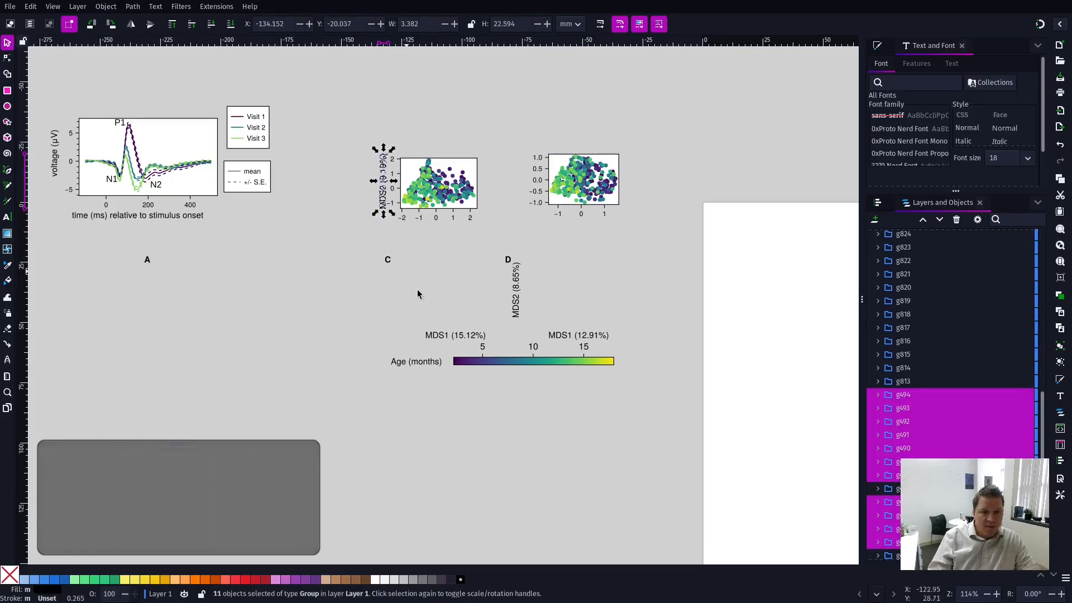
Step: Place panel D's MDS2 label beside its scatter plot and its grouped MDS1 label below at about X -62 mm, Y 10 mm
left_click_drag(536, 259, 533, 271)
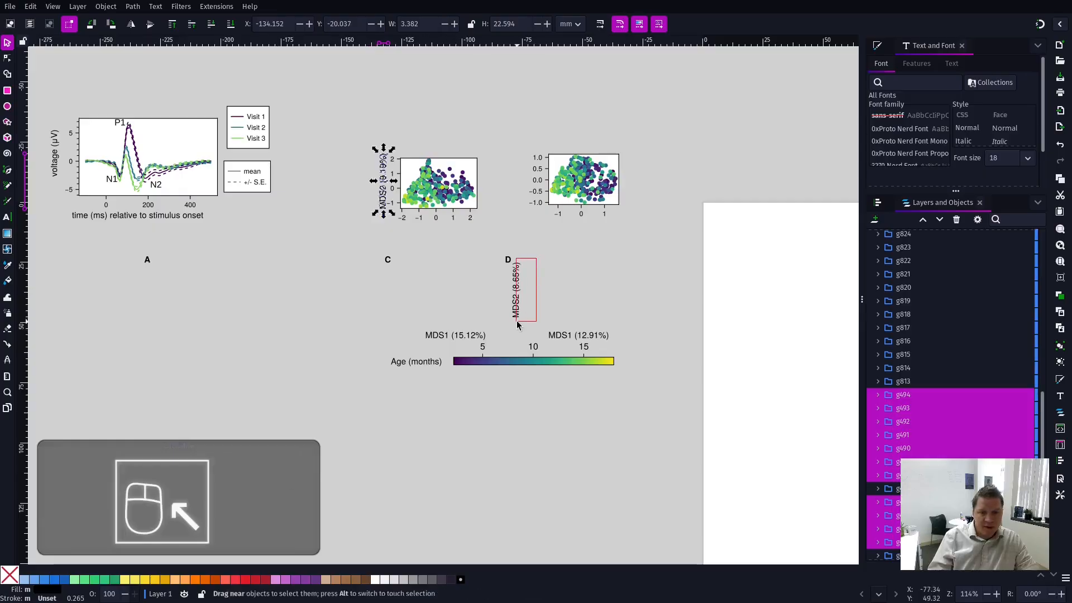
left_click_drag(517, 325, 604, 226)
key("ctrl+g")
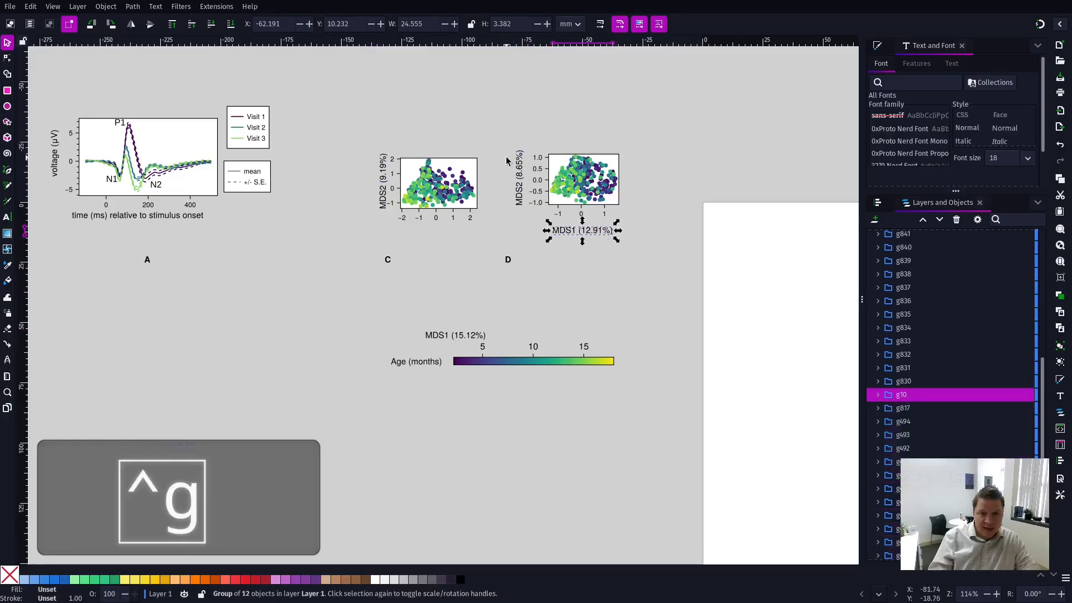
Step: Search the Downloads folder for "gr" and choose growth_rates.svg as the file to import
left_click(30, 6)
mouse_move(10, 6)
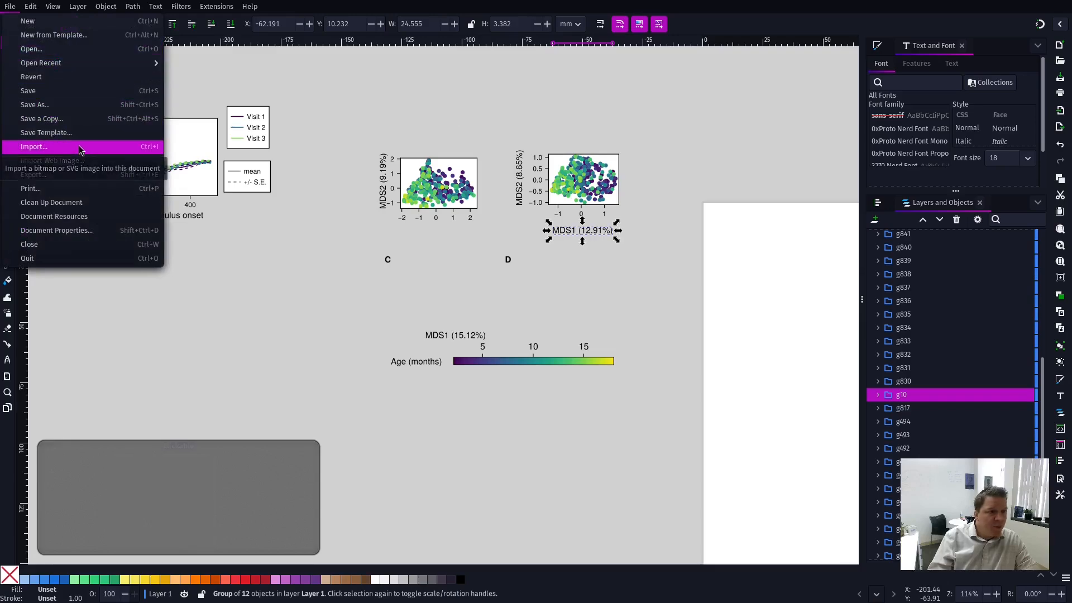
left_click(75, 149)
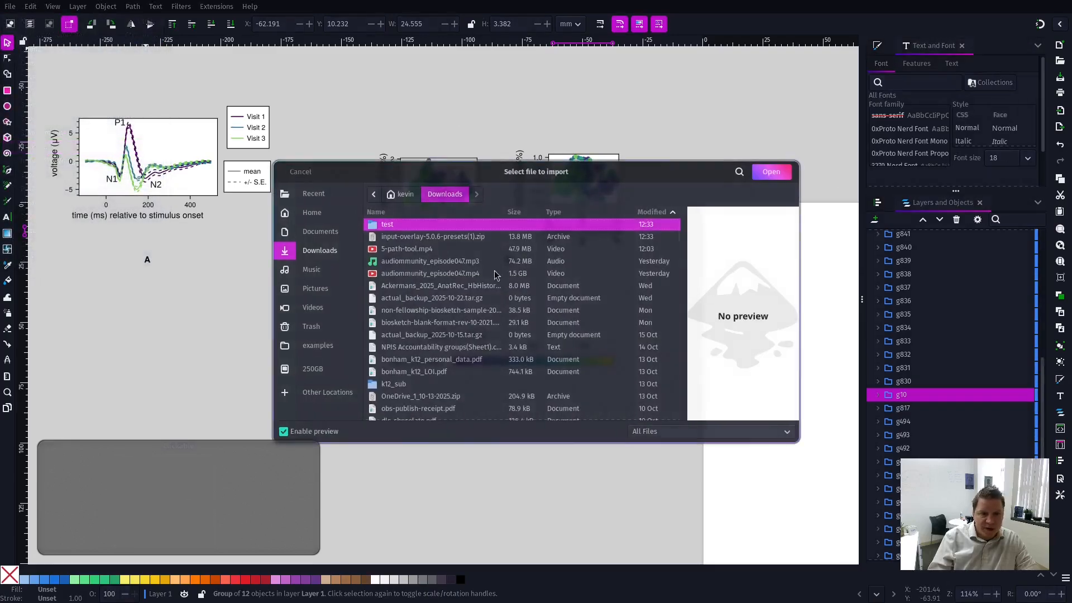
left_click(739, 172)
type("gr")
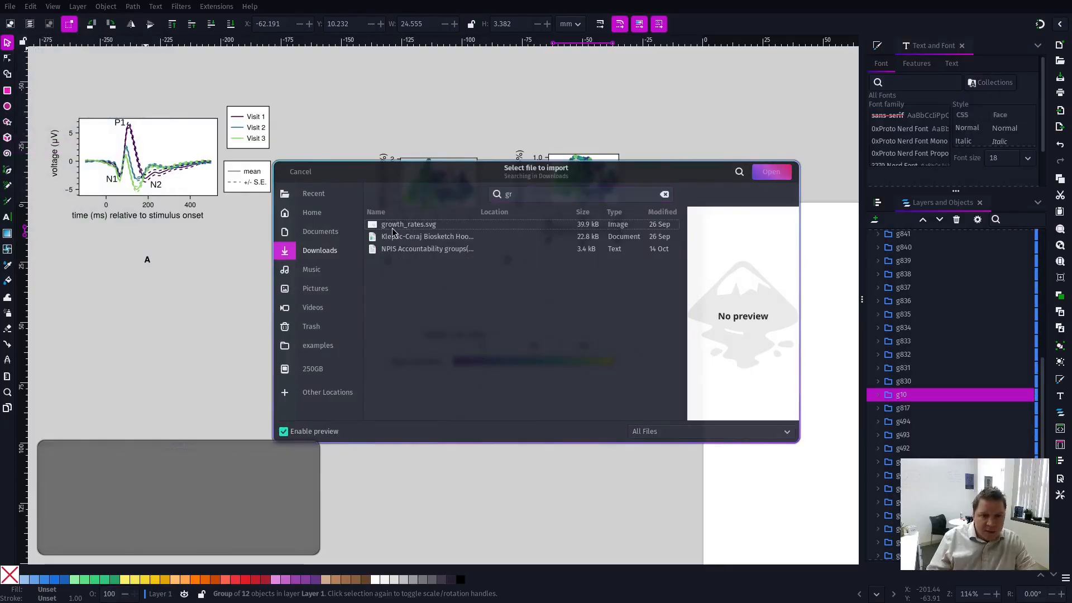
left_click(393, 225)
left_click(771, 172)
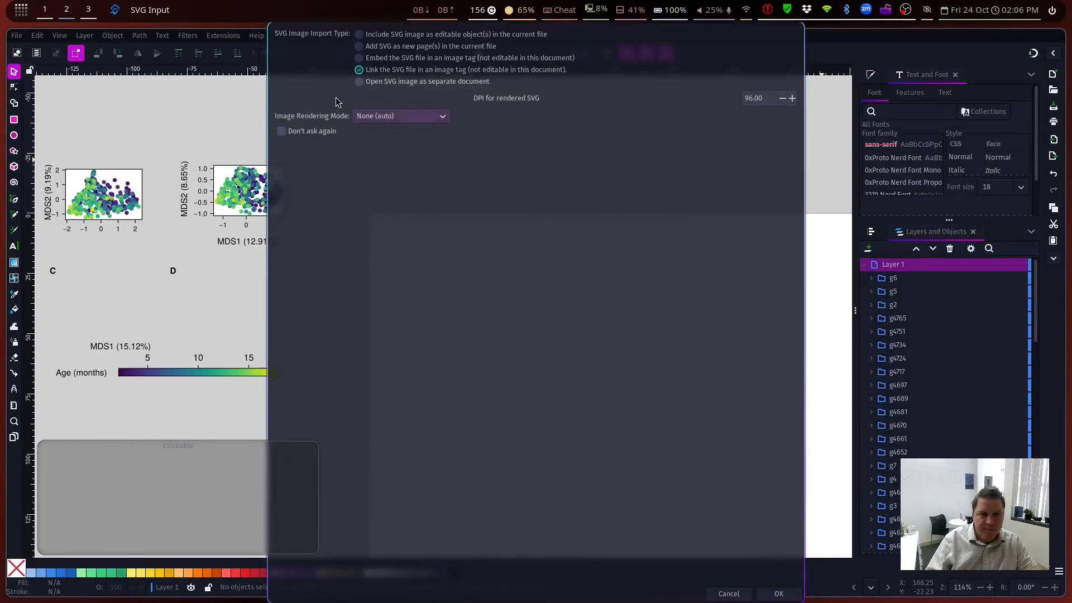
Step: Import the SVG as a linked file in an image tag at 96 DPI
left_click(374, 59)
left_click(424, 69)
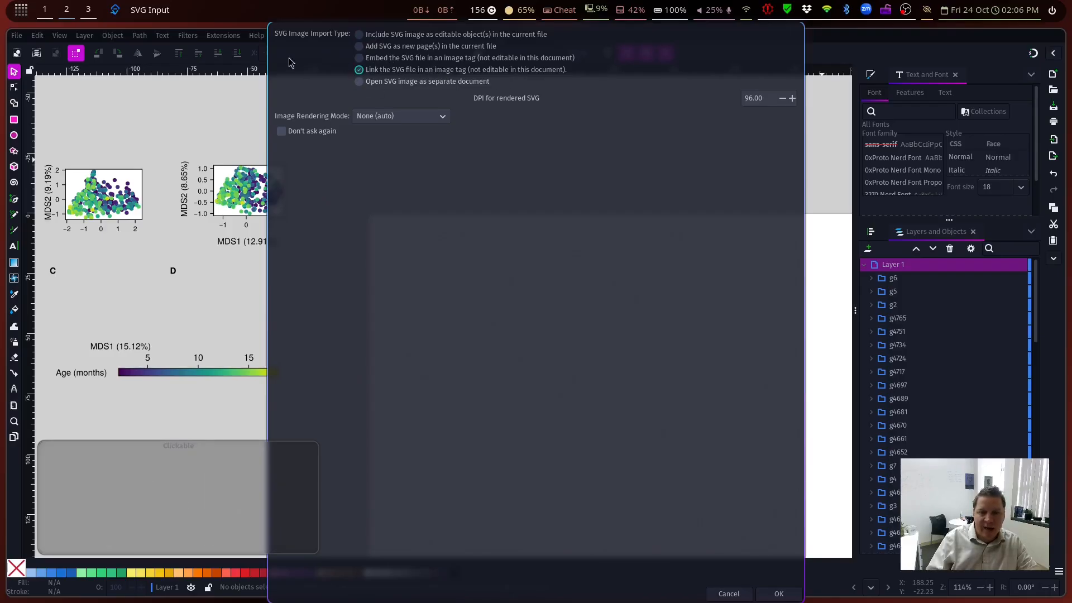
left_click(779, 594)
Step: Move the linked growth_rates.svg image to about X 7 mm, Y -44 mm and deselect it
left_click_drag(503, 258, 634, 311)
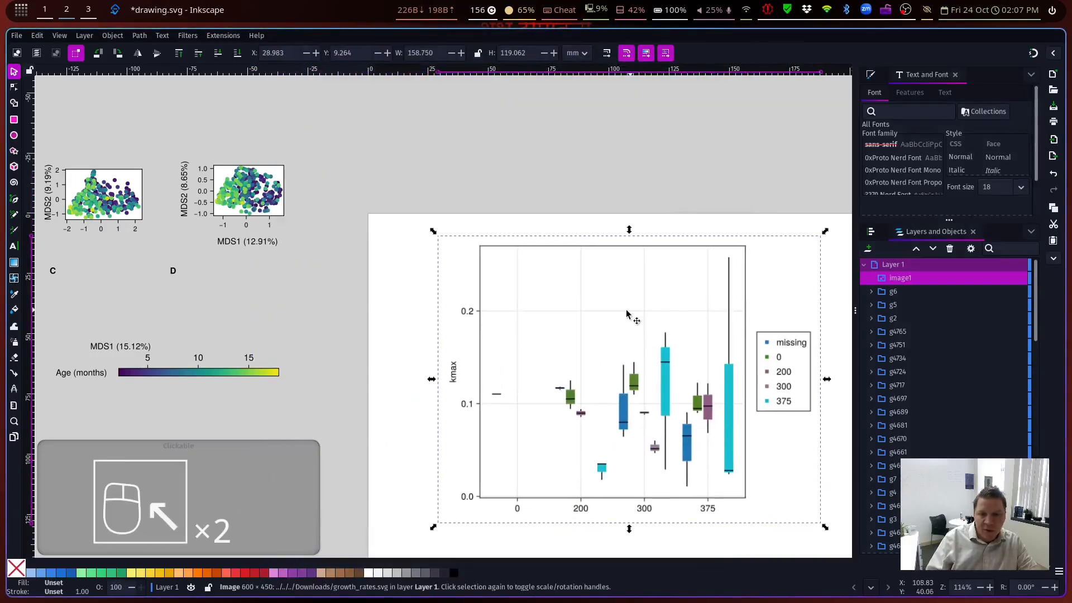
left_click(956, 277)
left_click_drag(628, 270, 575, 143)
left_click(760, 169)
left_click(759, 169)
left_click(759, 169)
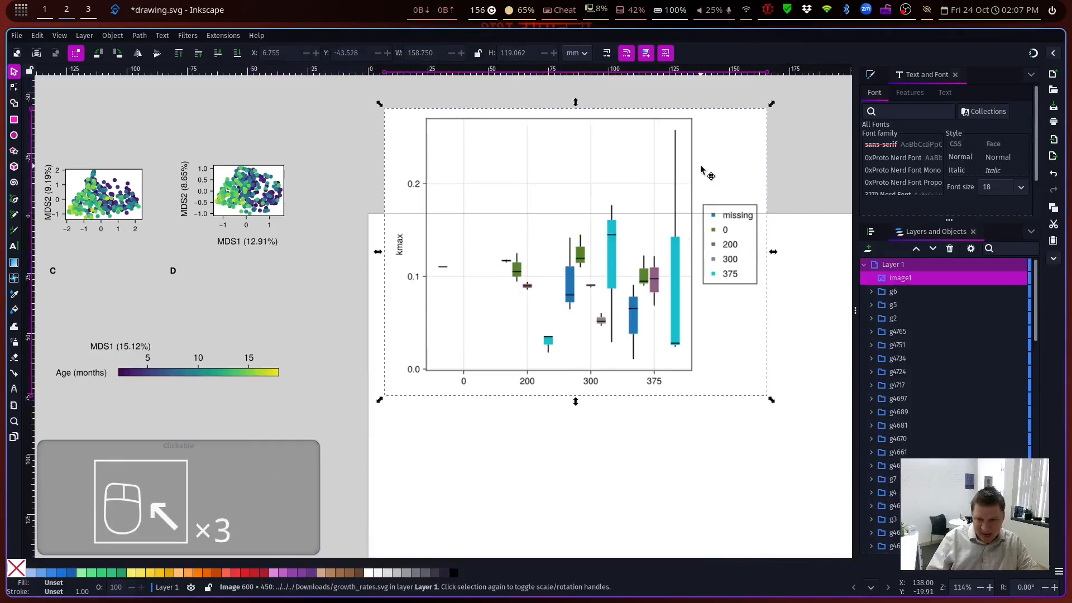
left_click(788, 204)
left_click(748, 82)
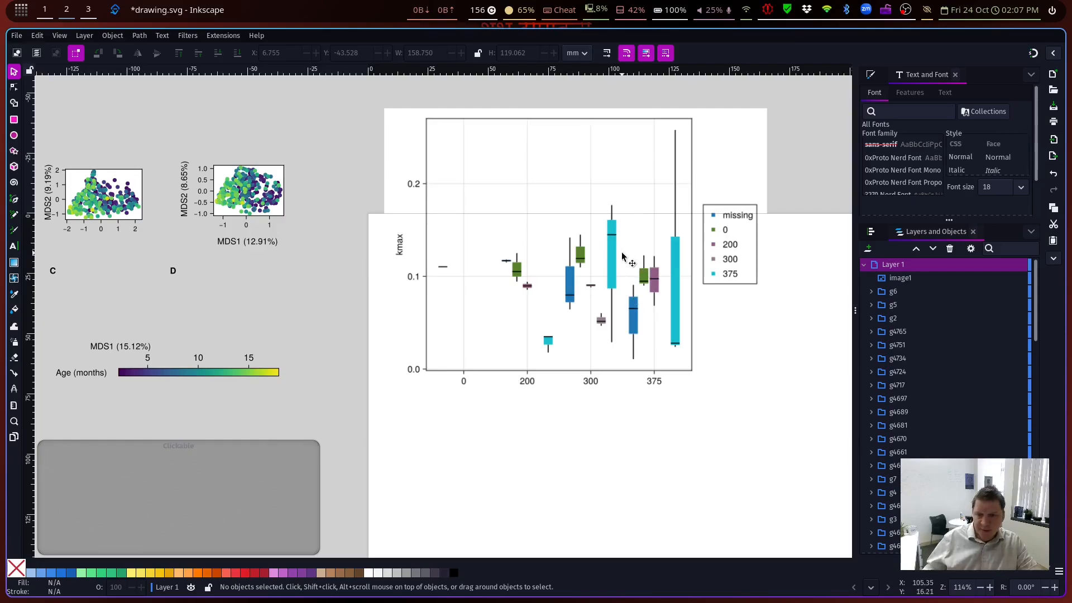
key("question")
key("Escape")
key("F11")
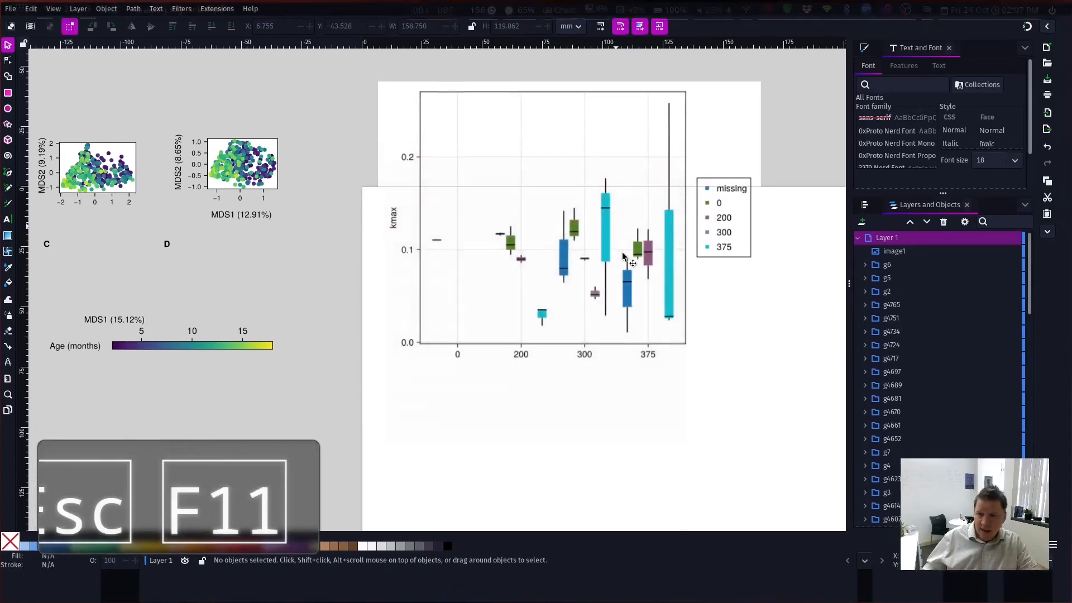
key("F11")
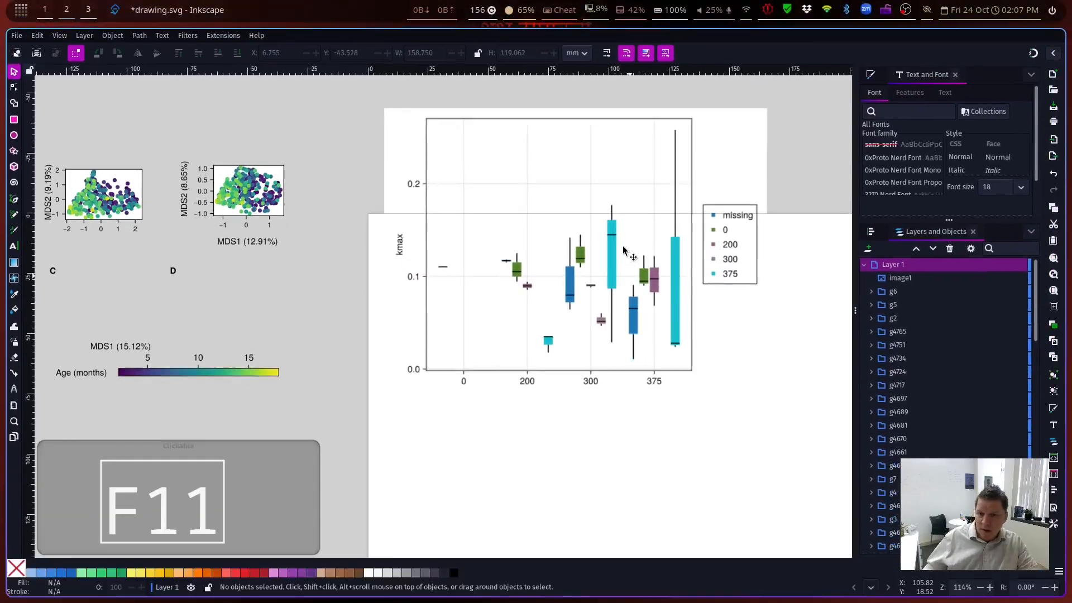
Step: Open the source figure growth_rates.svg from the Downloads folder in its own full-screen window
left_click(15, 36)
left_click(34, 75)
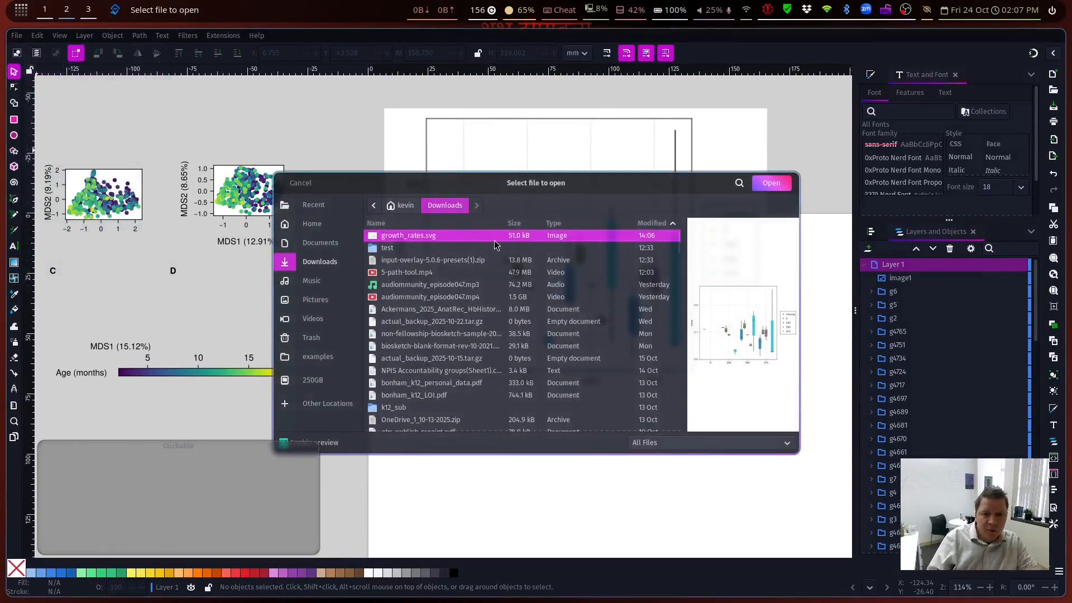
left_click(780, 184)
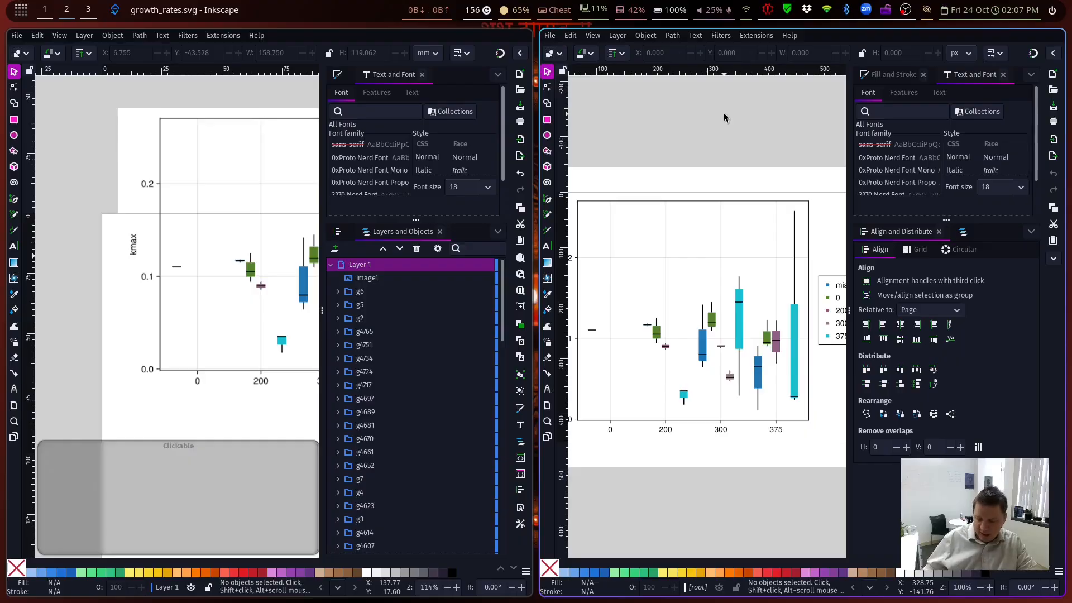
key("F11")
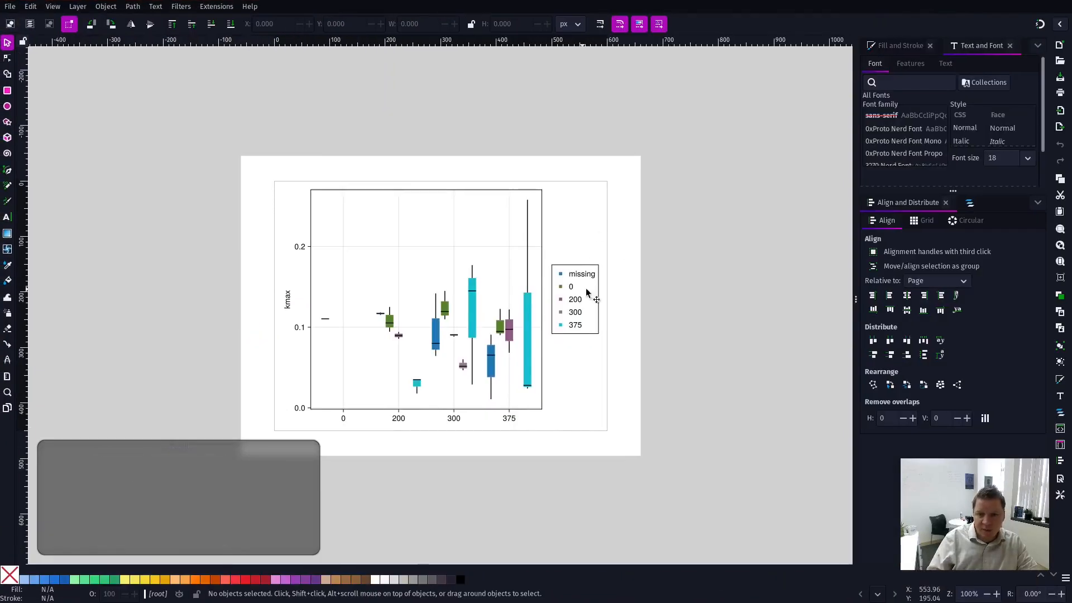
Step: Delete the outer white background rectangle and the legend, and move the white plot-area background to about X 148 px, Y 59 px
left_click(624, 220)
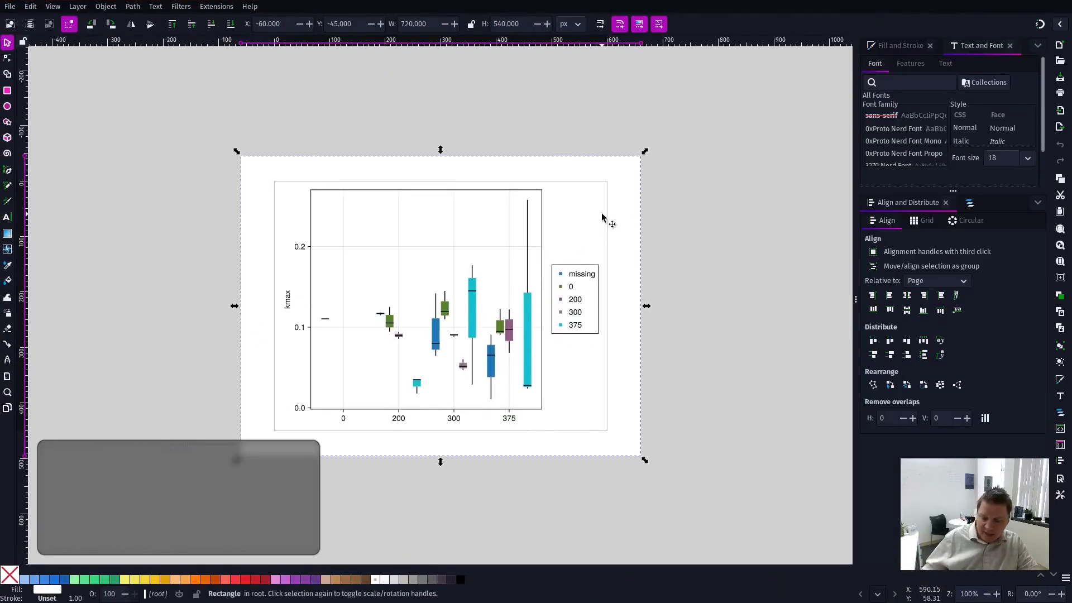
key("Escape")
left_click_drag(618, 258, 383, 262)
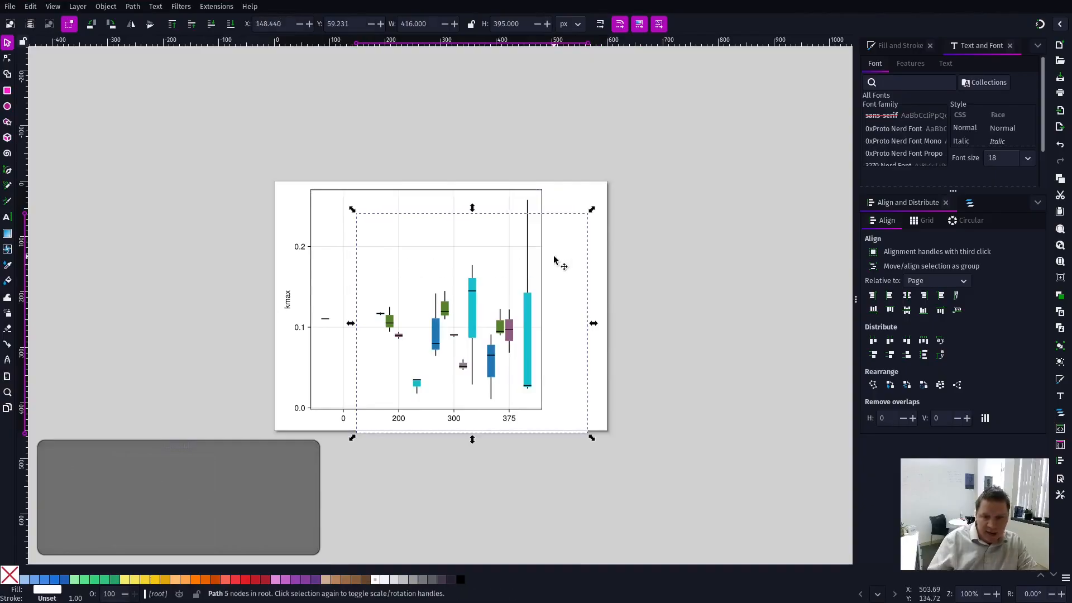
Step: Select the top-left corner node of the moved plot-area background and save growth_rates.svg
key("n")
left_click_drag(316, 205, 453, 263)
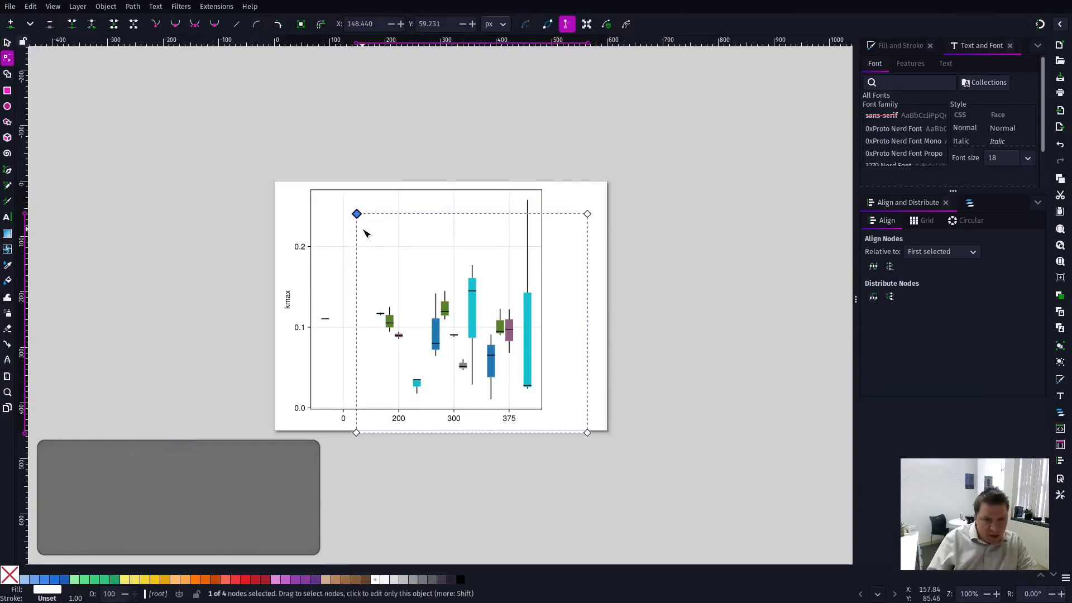
key("ctrl+s")
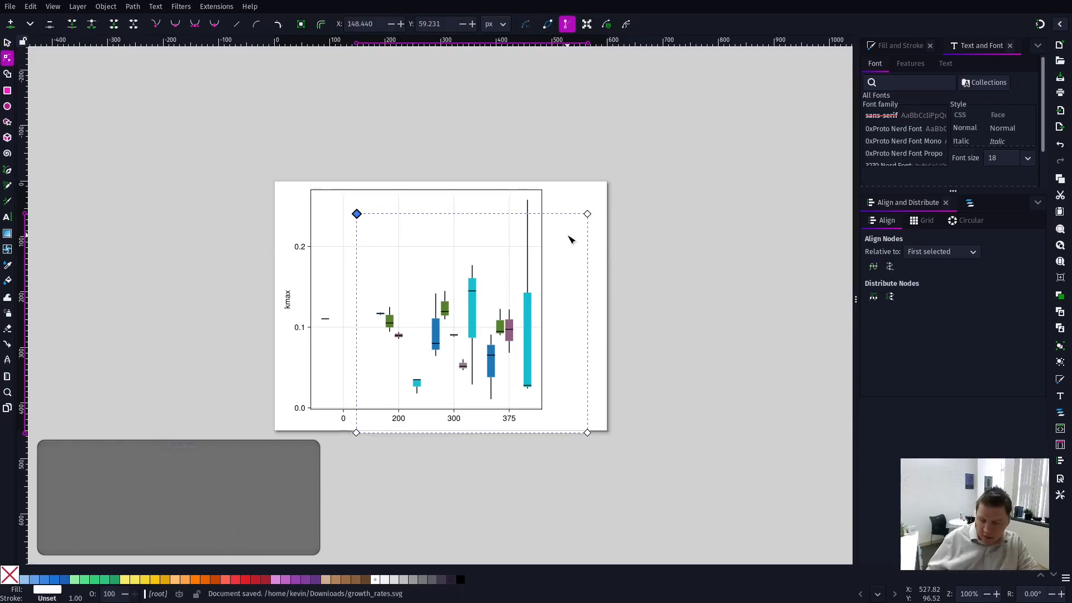
Step: Delete the horizontal gridlines at 0.2 and 0.1 and all four vertical gridlines from the plot, and save growth_rates.svg
key("n")
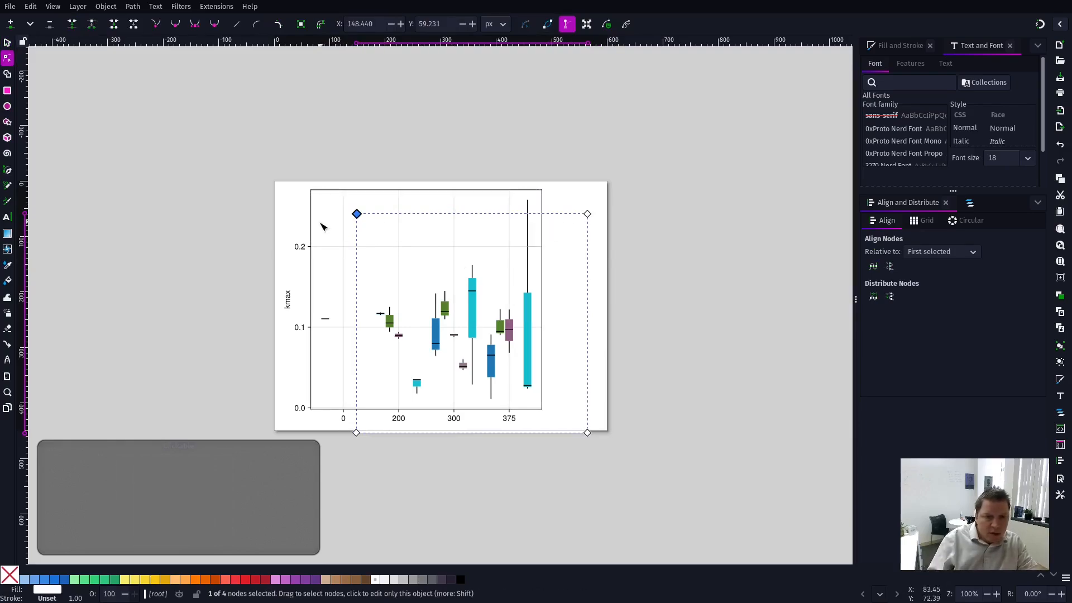
key("s")
left_click(345, 246)
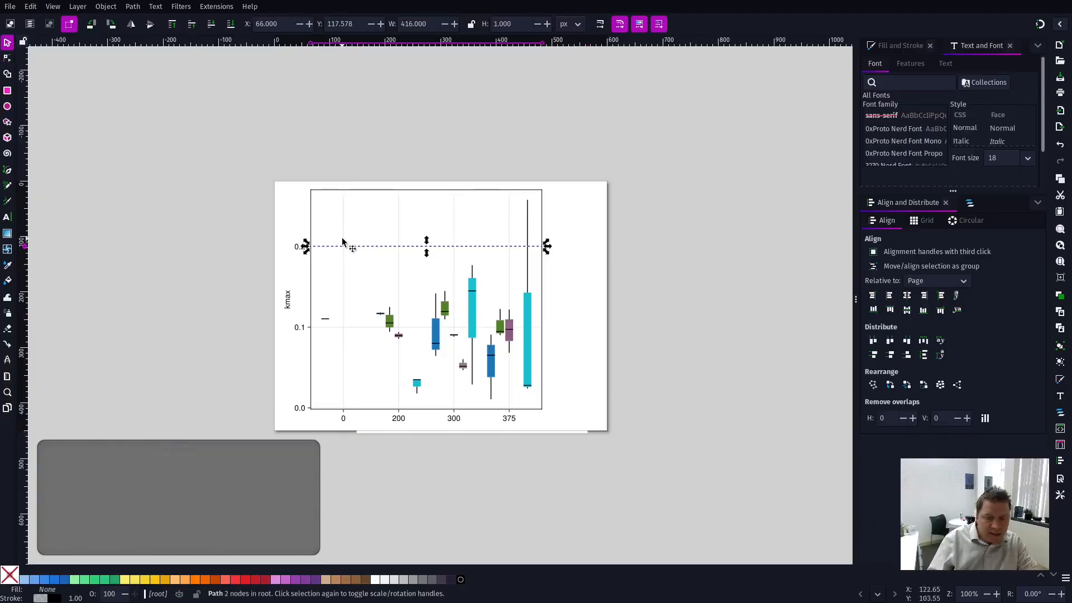
key("Delete")
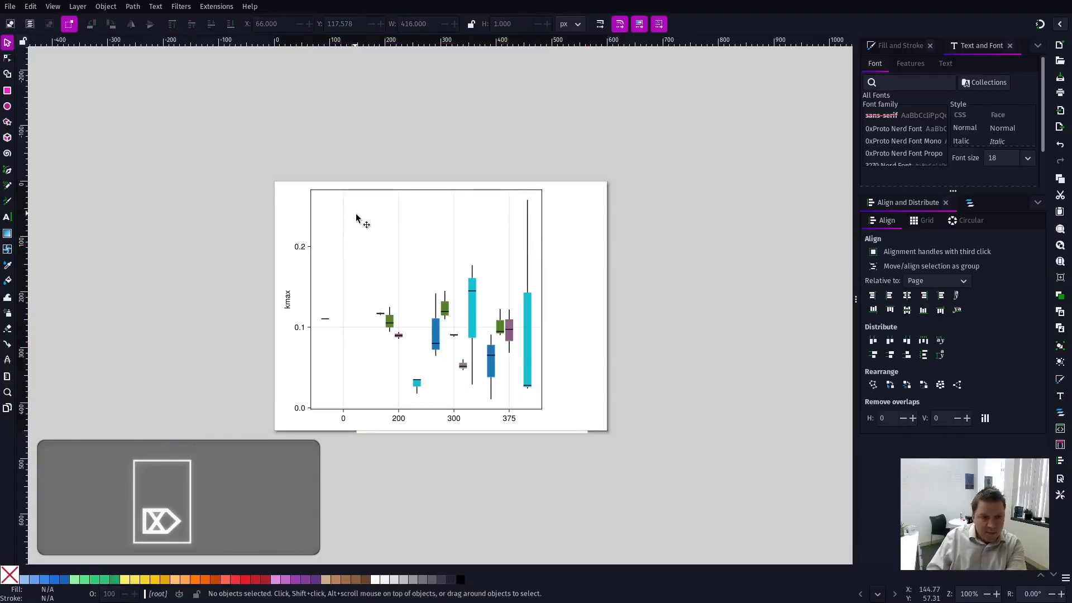
left_click(343, 235)
key("Delete")
left_click(400, 245)
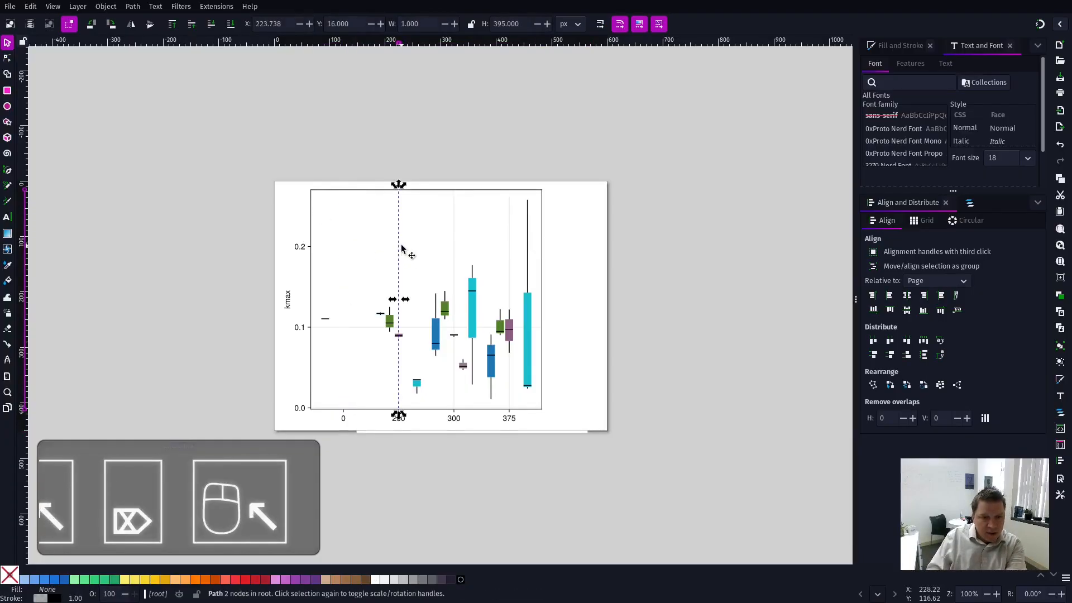
key("Delete")
left_click(454, 220)
key("Delete")
left_click(509, 245)
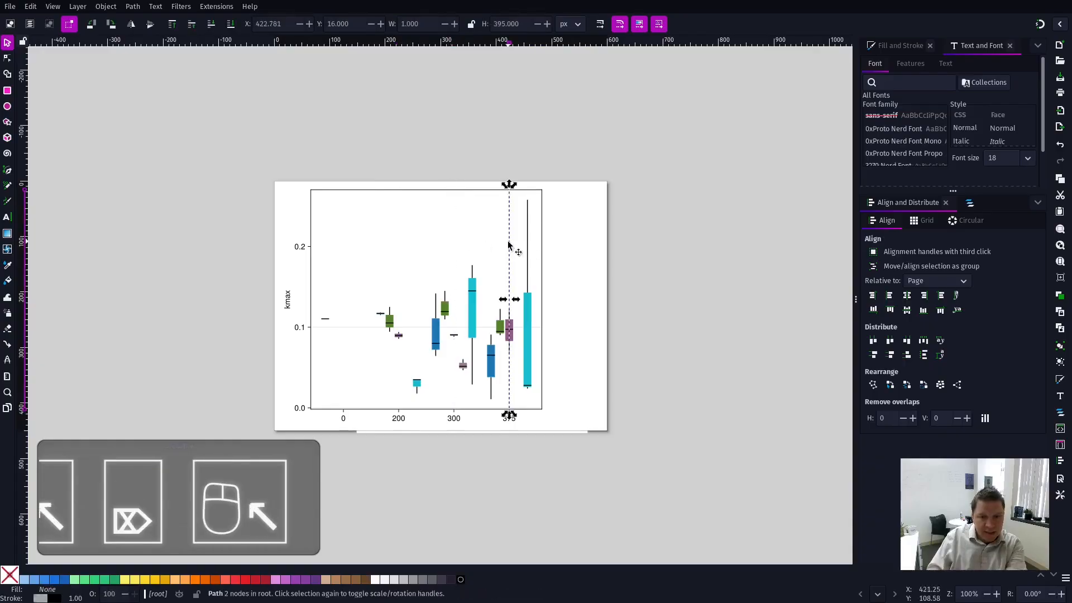
key("Delete")
left_click(371, 328)
key("Delete")
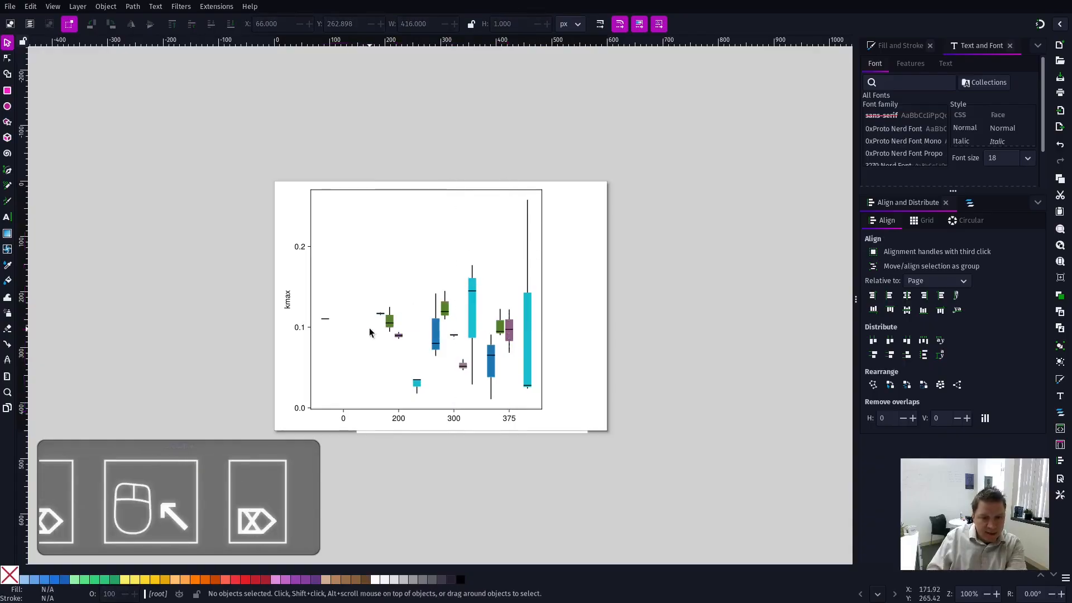
key("ctrl+s")
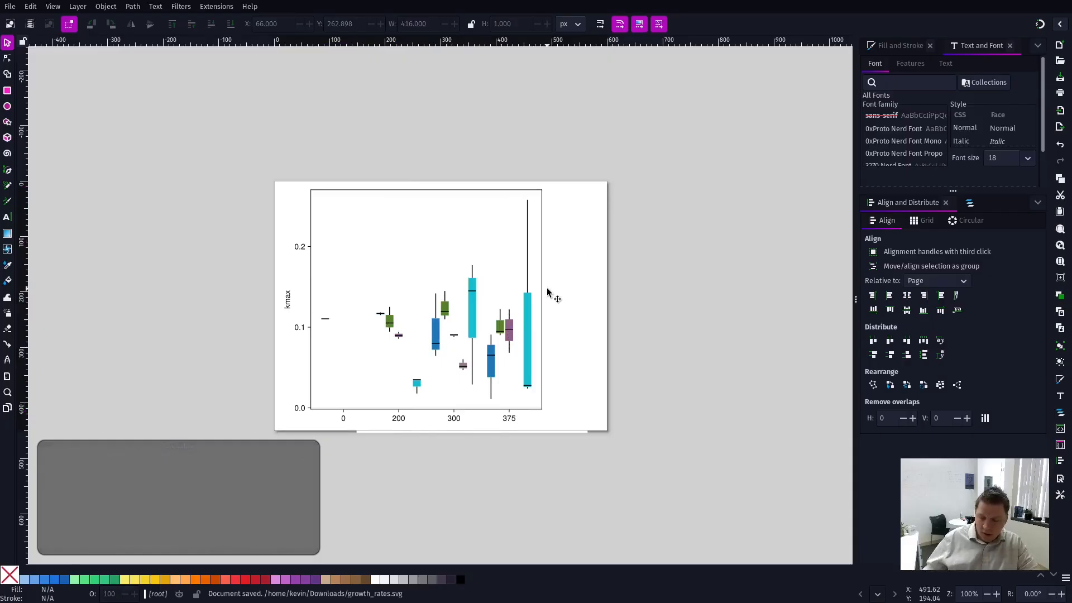
Step: Switch back to drawing.svg in full screen and move the linked growth_rates.svg image to about X -19 mm, Y -160 mm
key("F11")
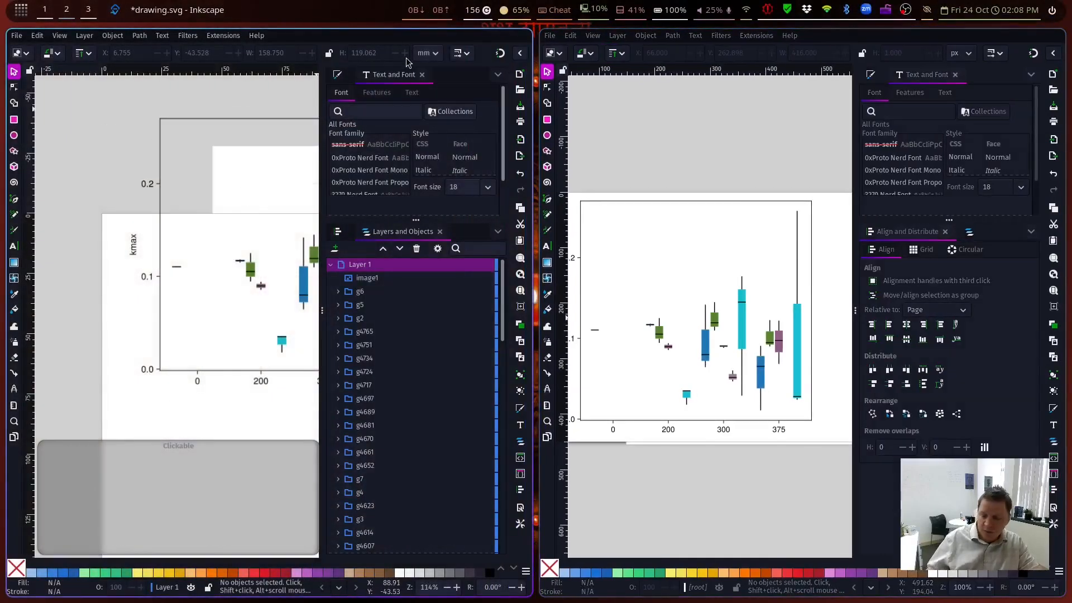
key("F11")
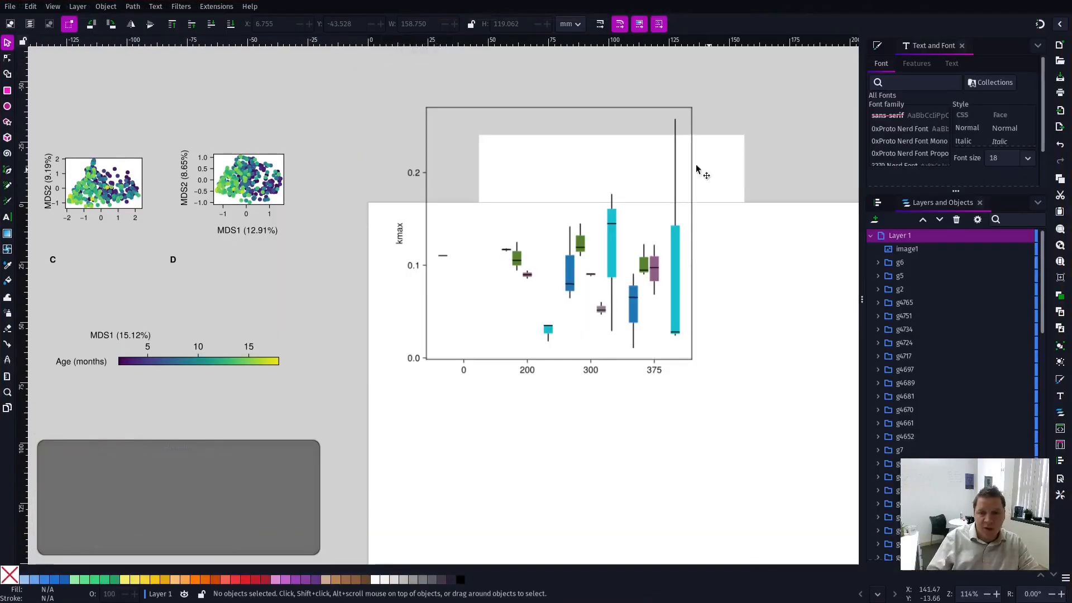
key("s")
left_click_drag(630, 173, 567, 124)
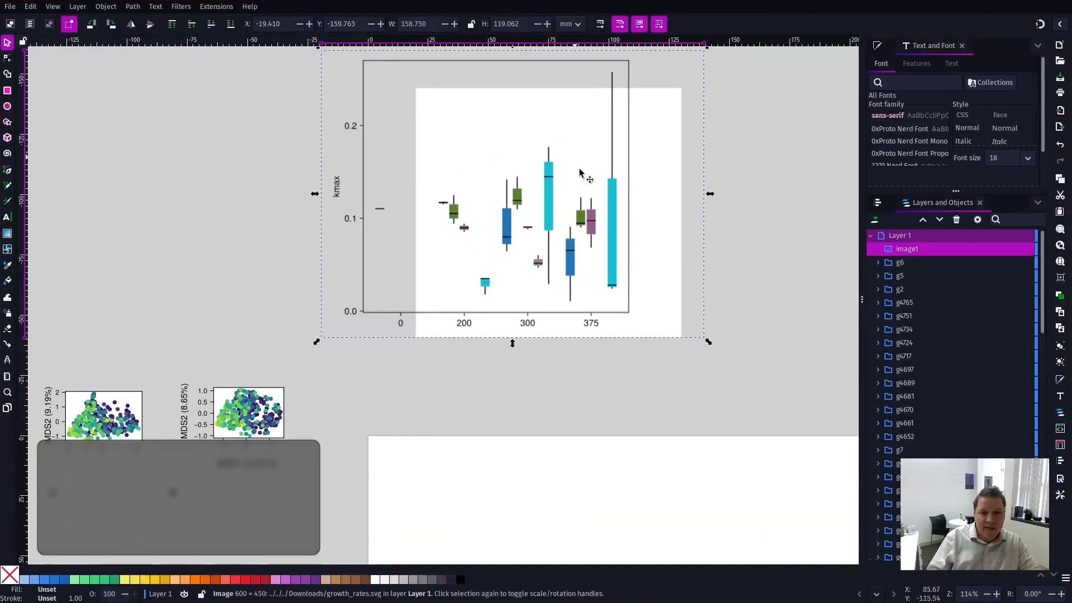
scroll(592, 301, "up", 3)
scroll(642, 307, "down", 5)
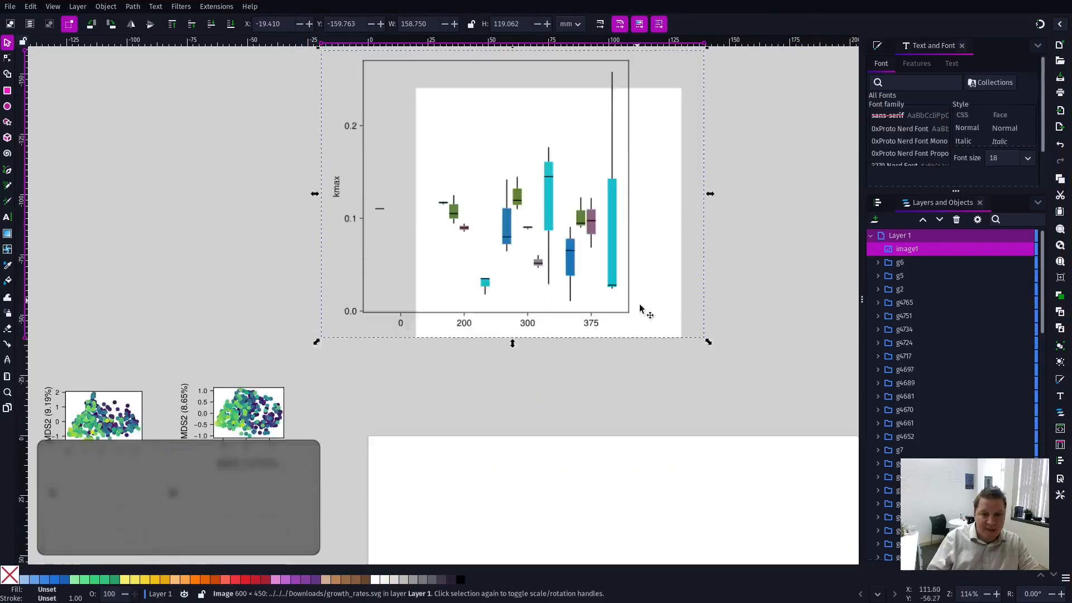